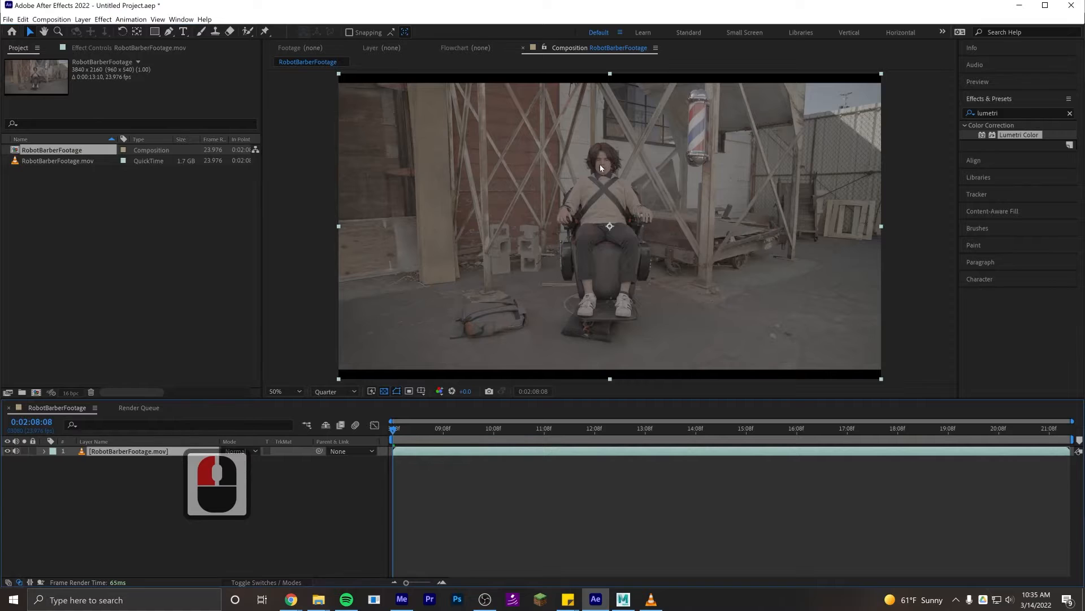
Add an adjustment layer above the RobotBarberFootage clip and apply the Lumetri Color effect to it
scroll(622, 195, "up", 2)
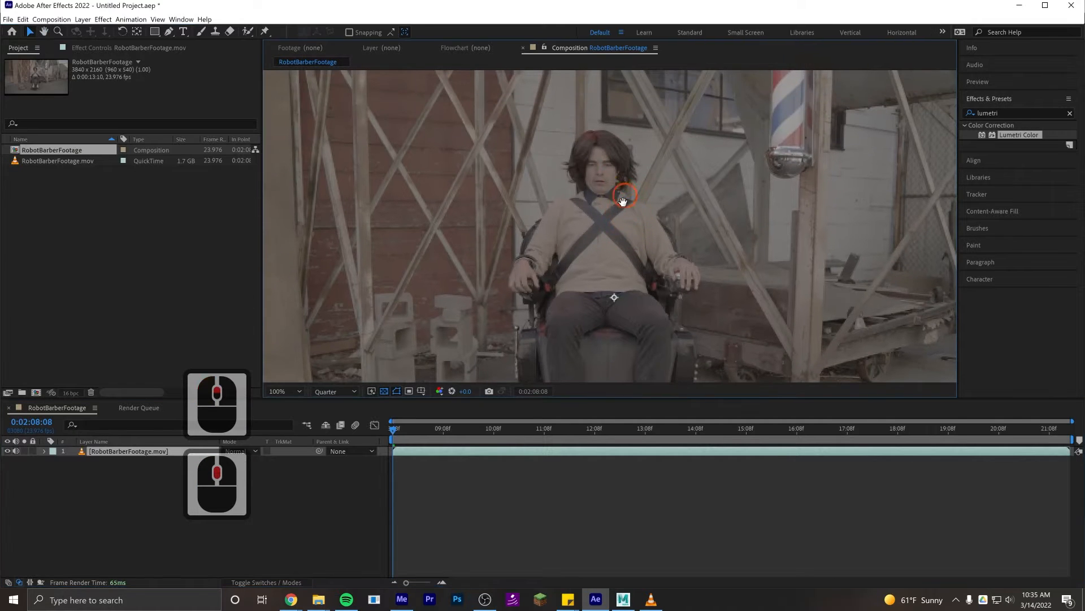
scroll(616, 227, "up", 1)
left_click(509, 516)
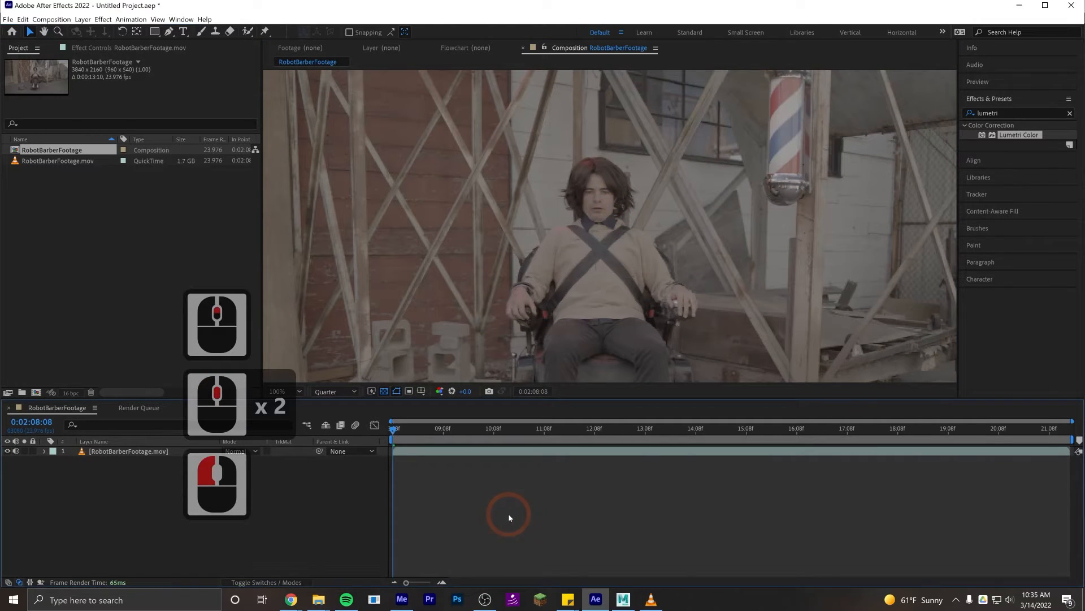
key("ctrl+alt+y")
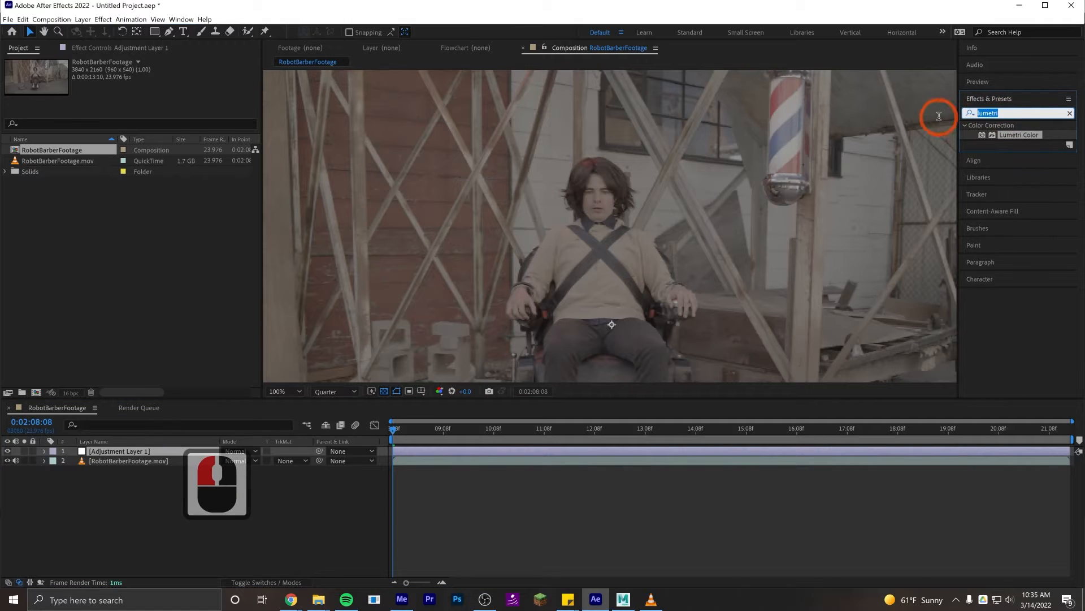
double_click(1000, 112)
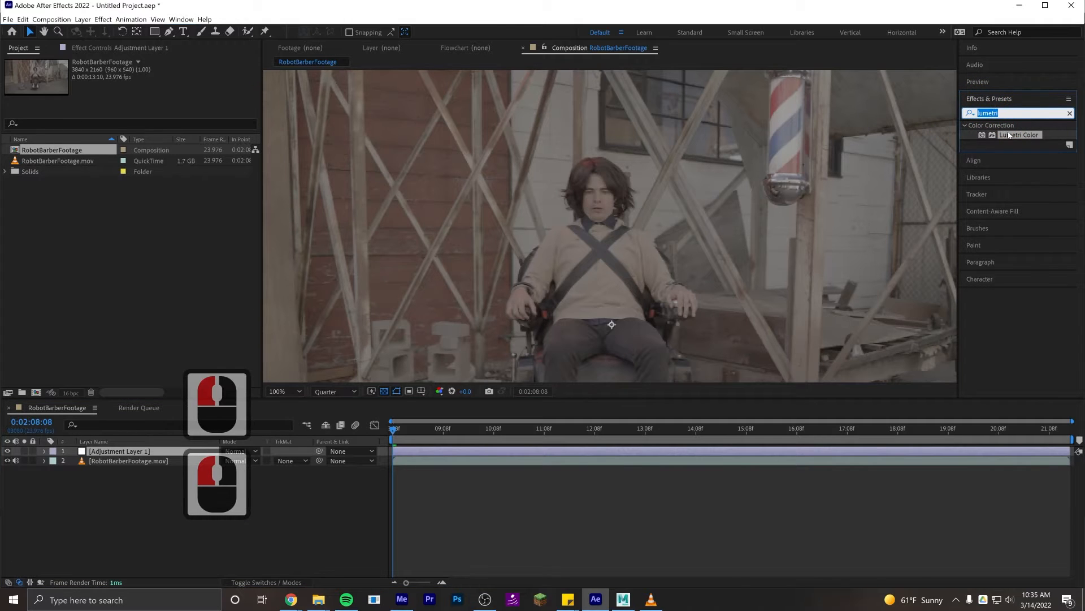
left_click_drag(1011, 135, 751, 453)
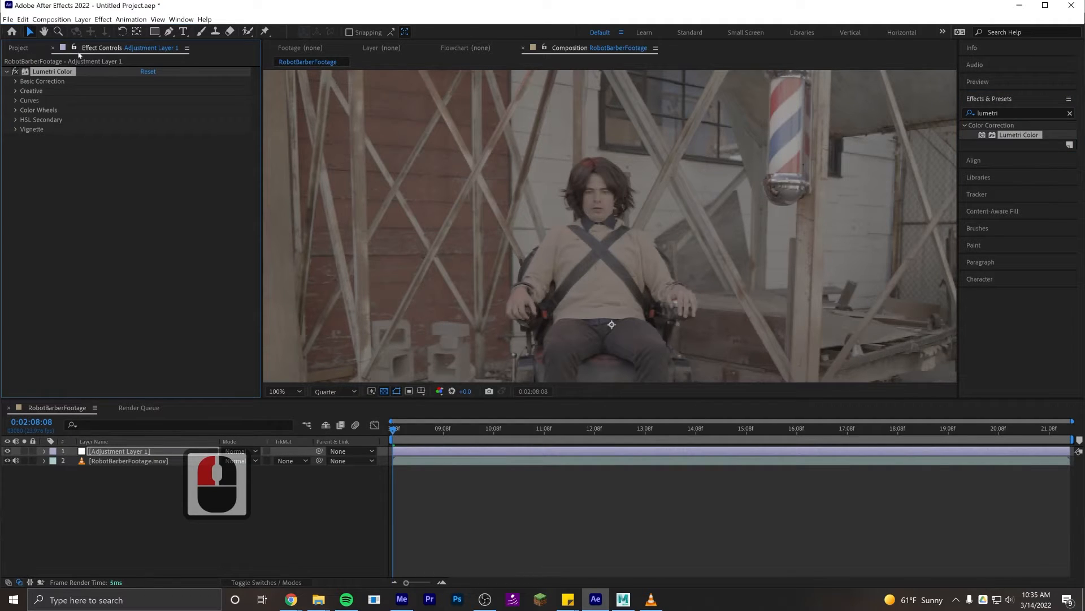
Load the custom file RED_LiColor2_FILM.cube as the Input LUT in Lumetri Color's Basic Correction
left_click(16, 82)
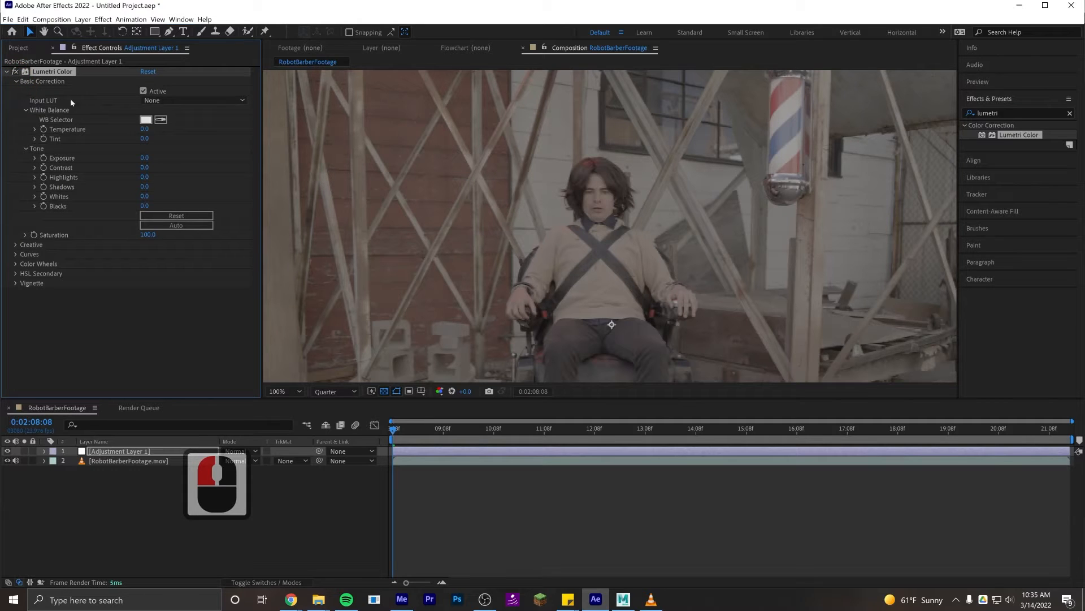
left_click(161, 101)
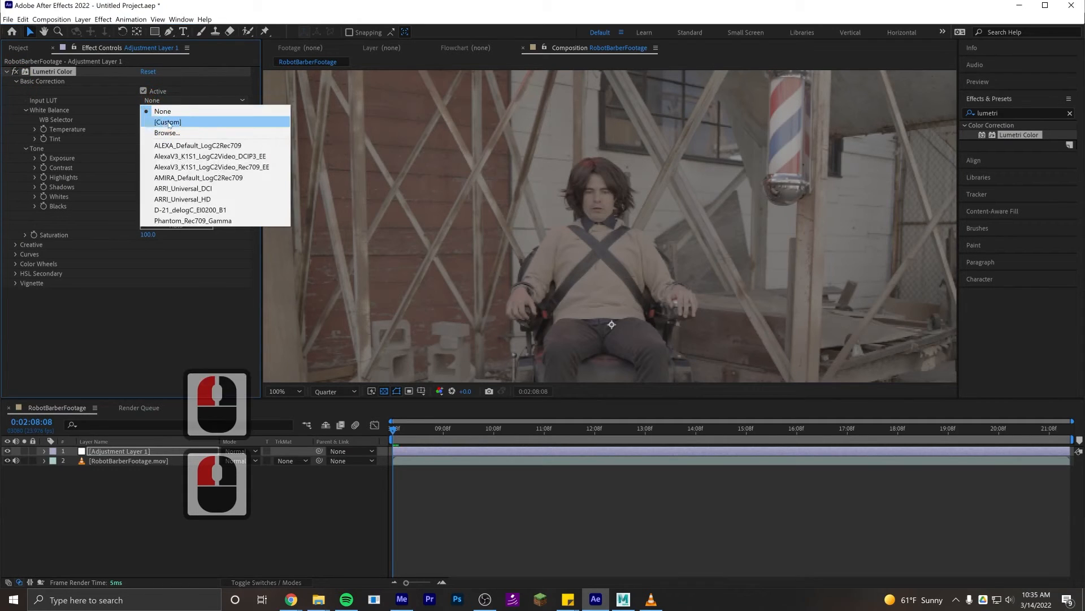
left_click(168, 123)
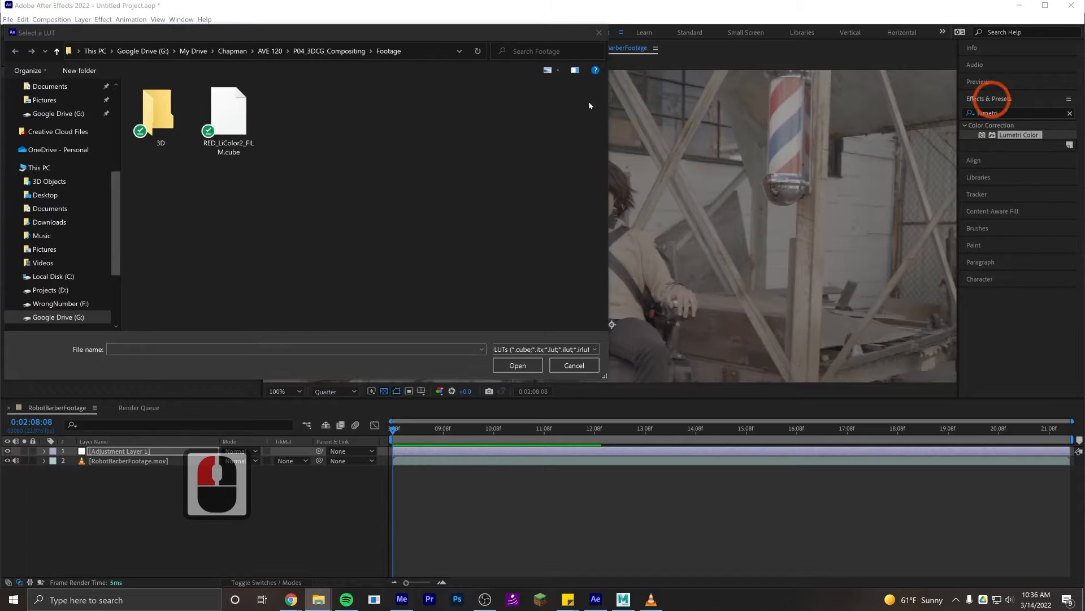
left_click(238, 102)
double_click(237, 103)
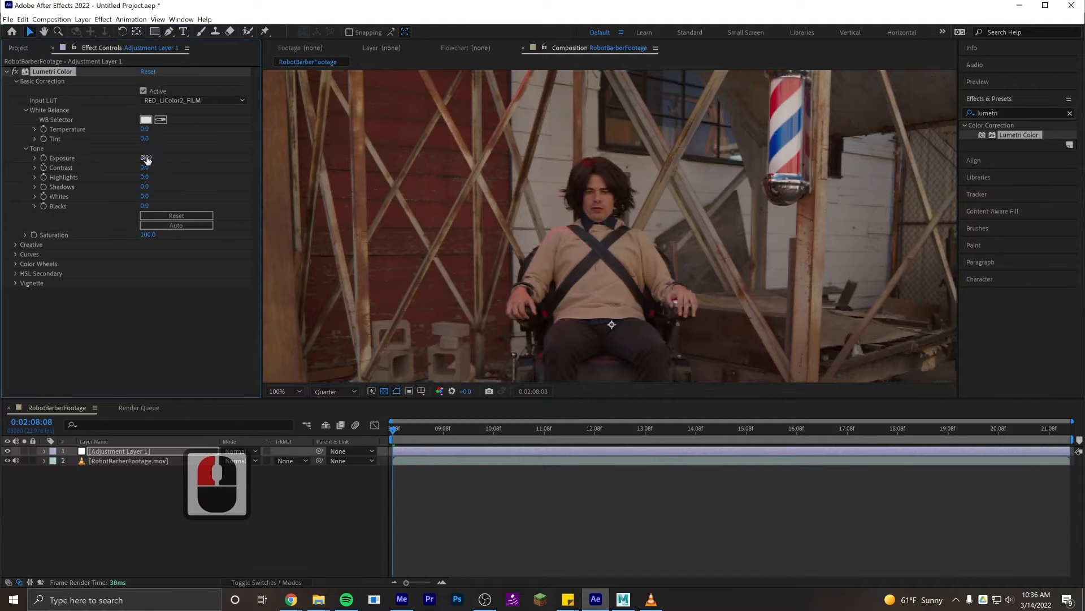
Try a Lumetri Color exposure of 1, and settle on an exposure of 2
left_click(146, 159)
type("1")
key("Return")
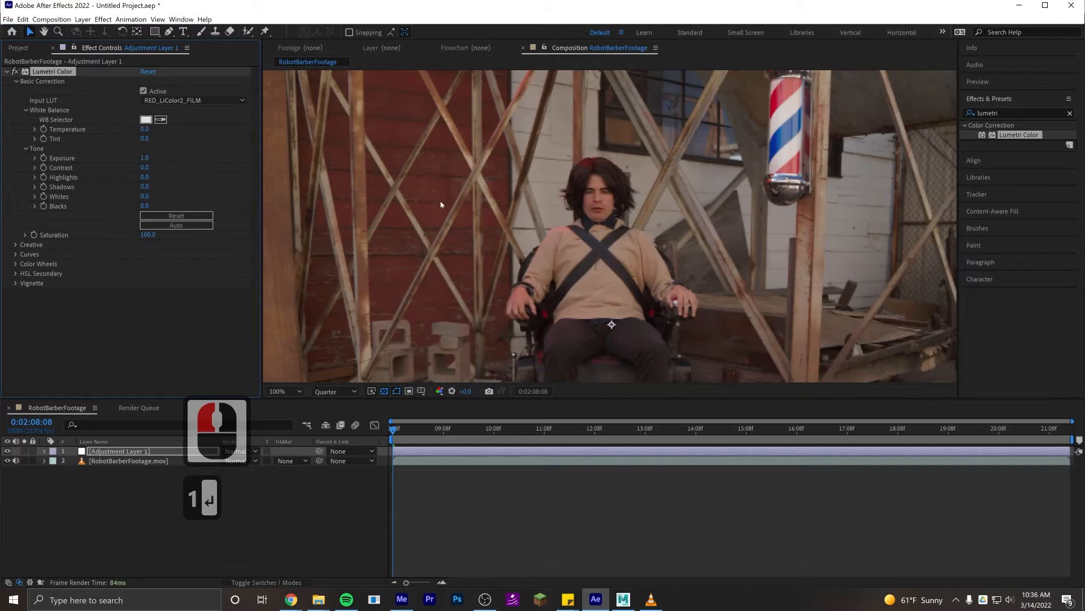
left_click(145, 158)
type("2")
key("Return")
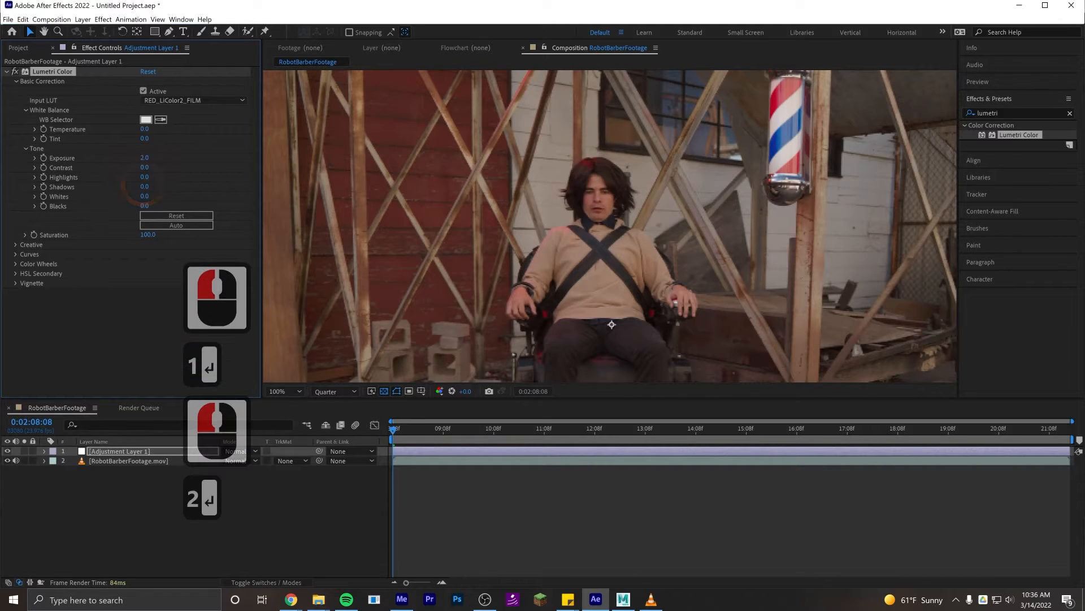
Compare the full frame with and without the grade by repeatedly switching the adjustment layer's visibility off and on
scroll(548, 215, "down", 2)
left_click_drag(628, 263, 616, 205)
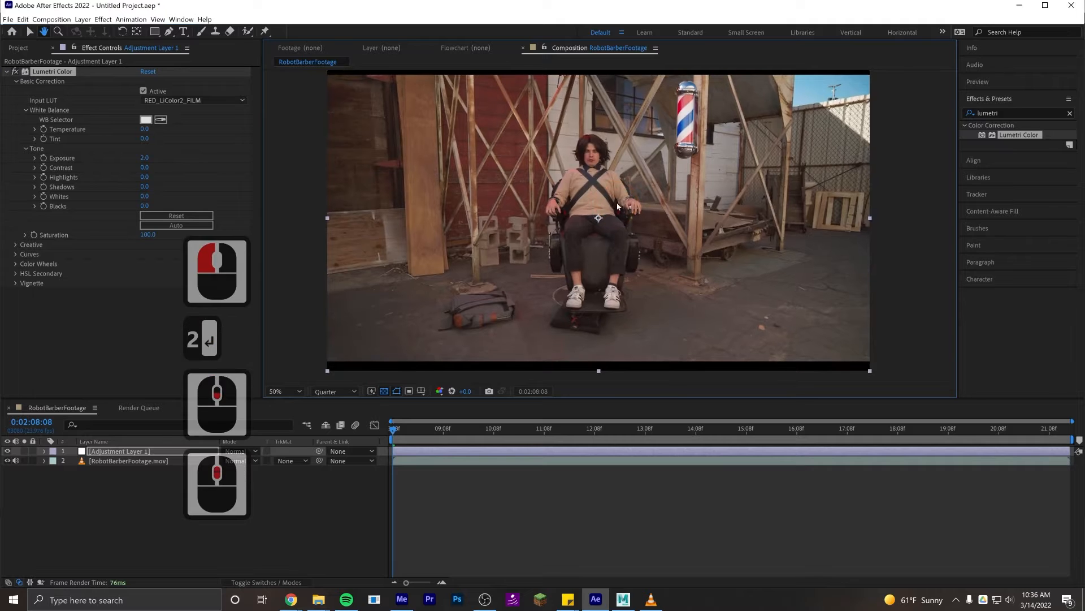
left_click(8, 452)
left_click(8, 451)
left_click(8, 451)
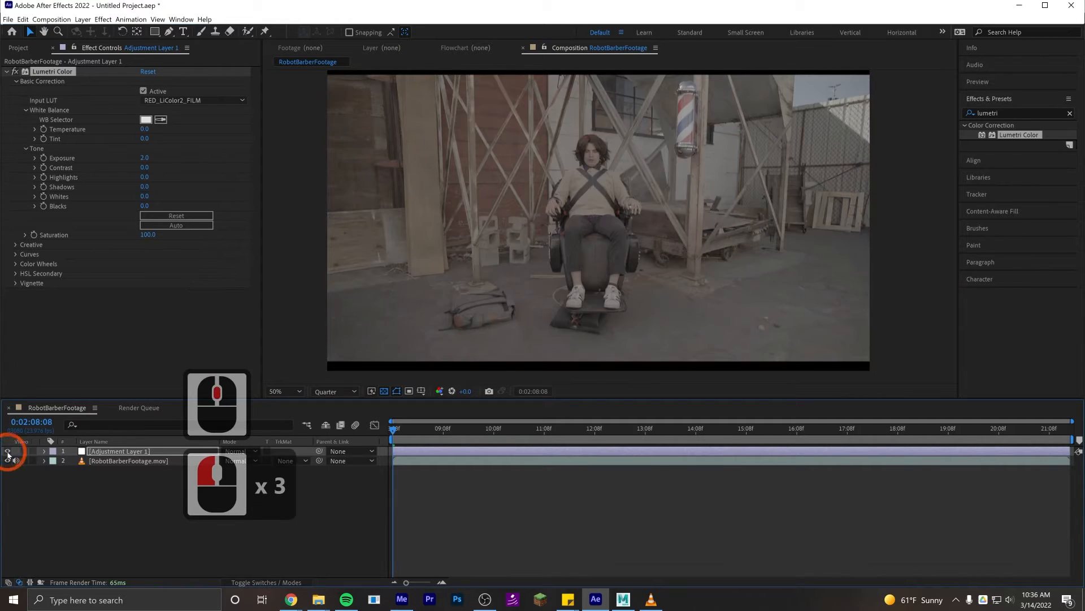
left_click(8, 451)
left_click(8, 451)
left_click(8, 451)
left_click(8, 451)
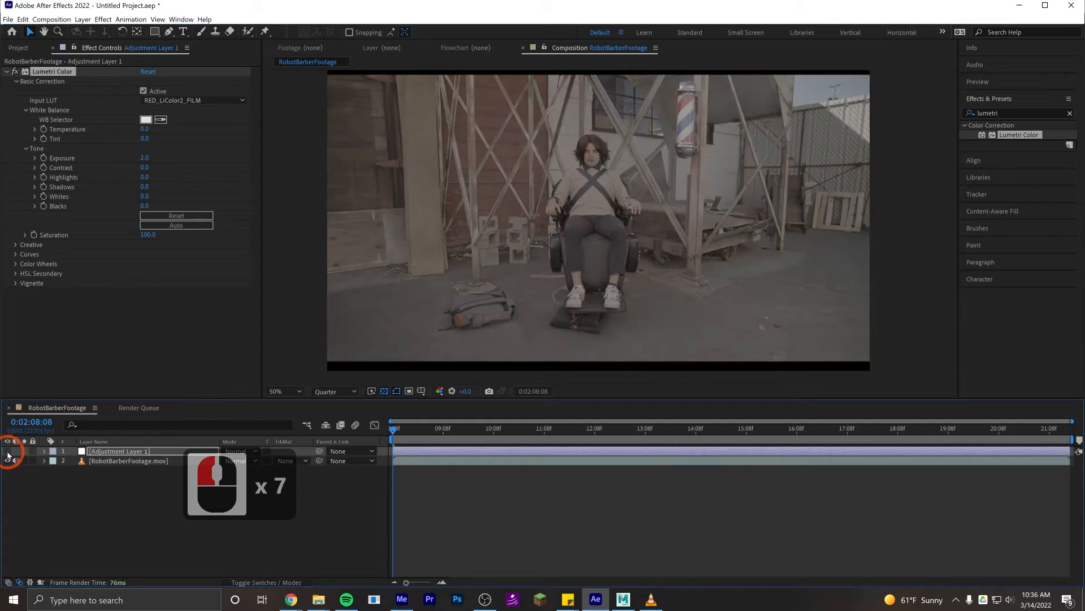
left_click(8, 451)
left_click(8, 452)
left_click(8, 452)
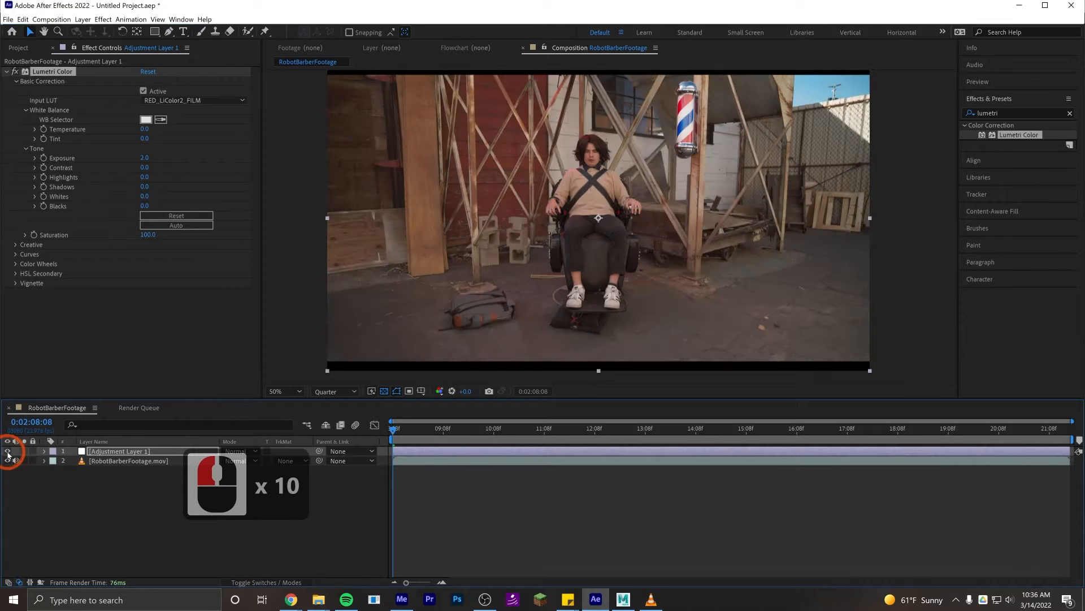
left_click(8, 452)
left_click(8, 452)
Rename the adjustment layer as LUT and make it a guide layer
scroll(624, 163, "up", 2)
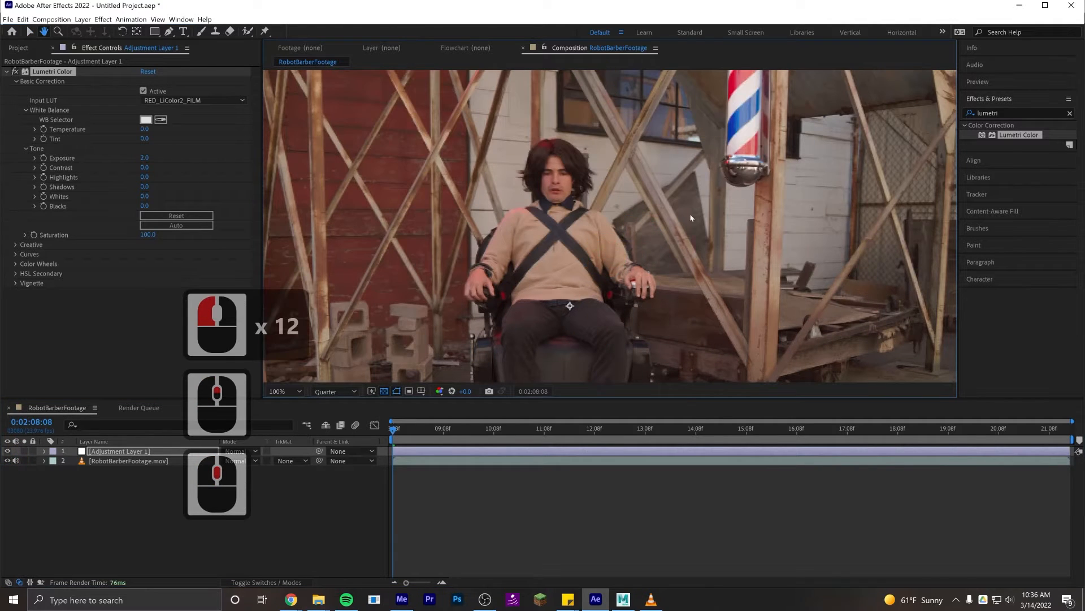
key("v")
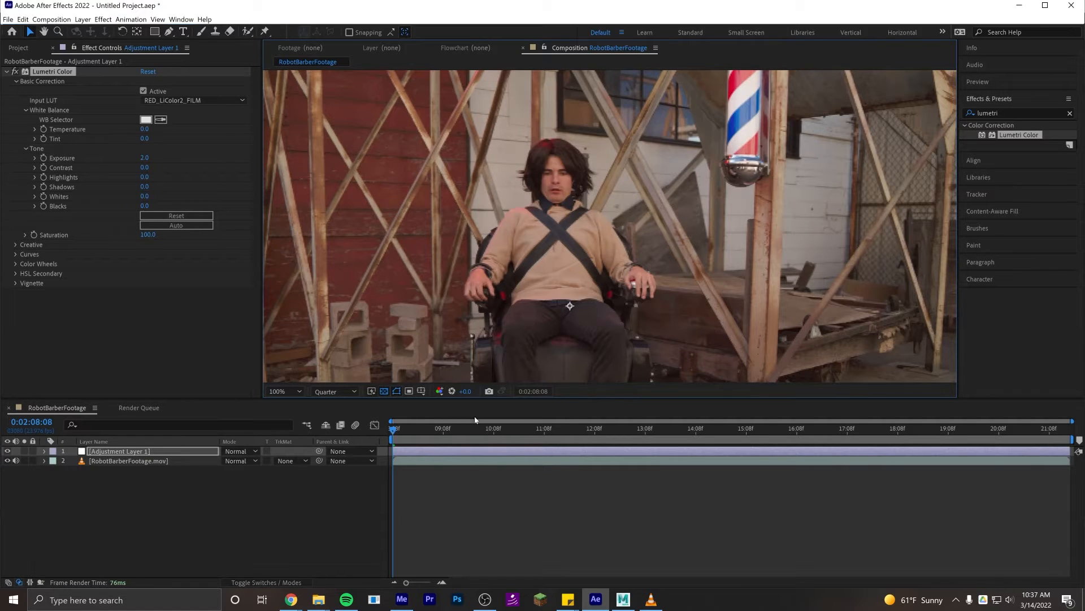
left_click(100, 455)
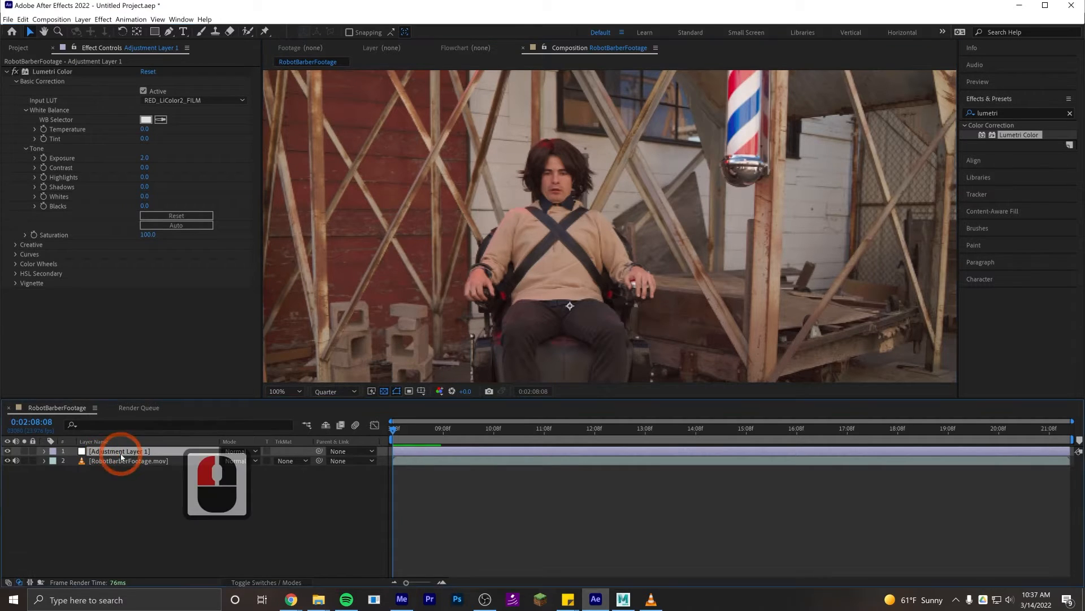
key("Return")
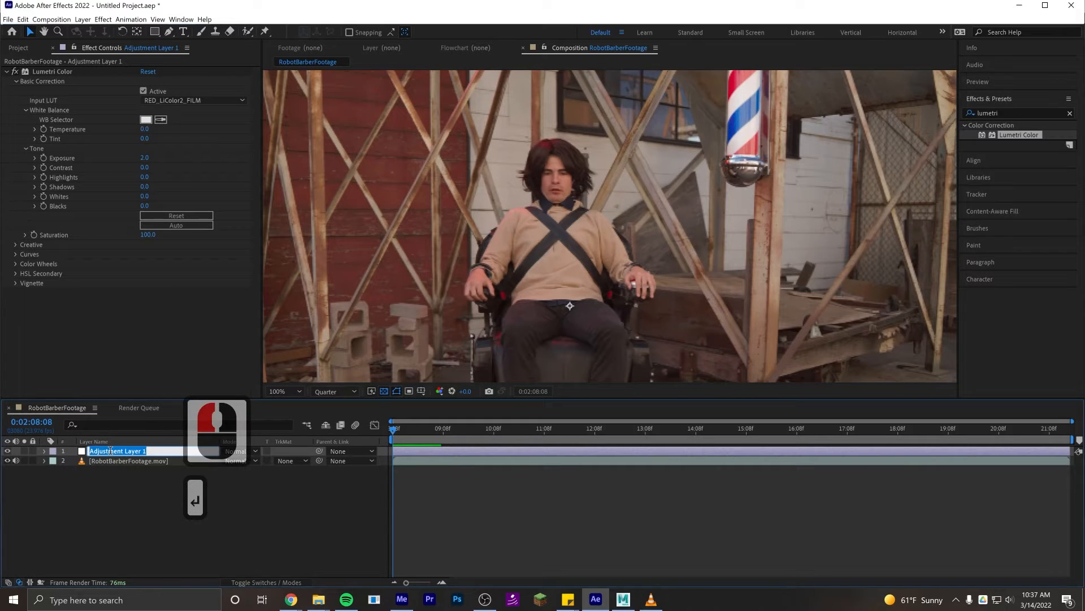
type("LUT")
key("Return")
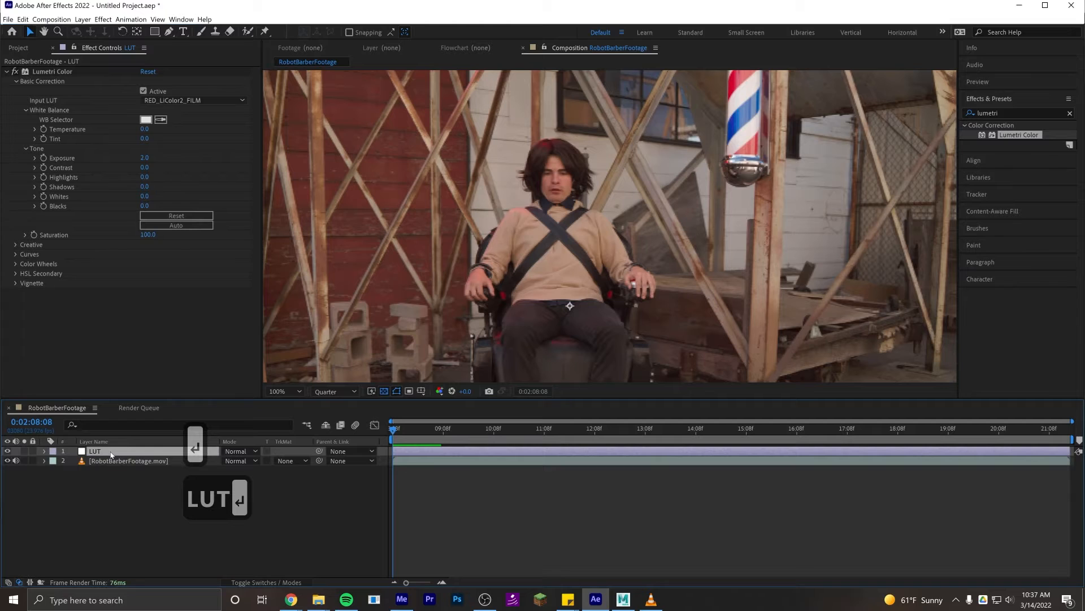
right_click(112, 454)
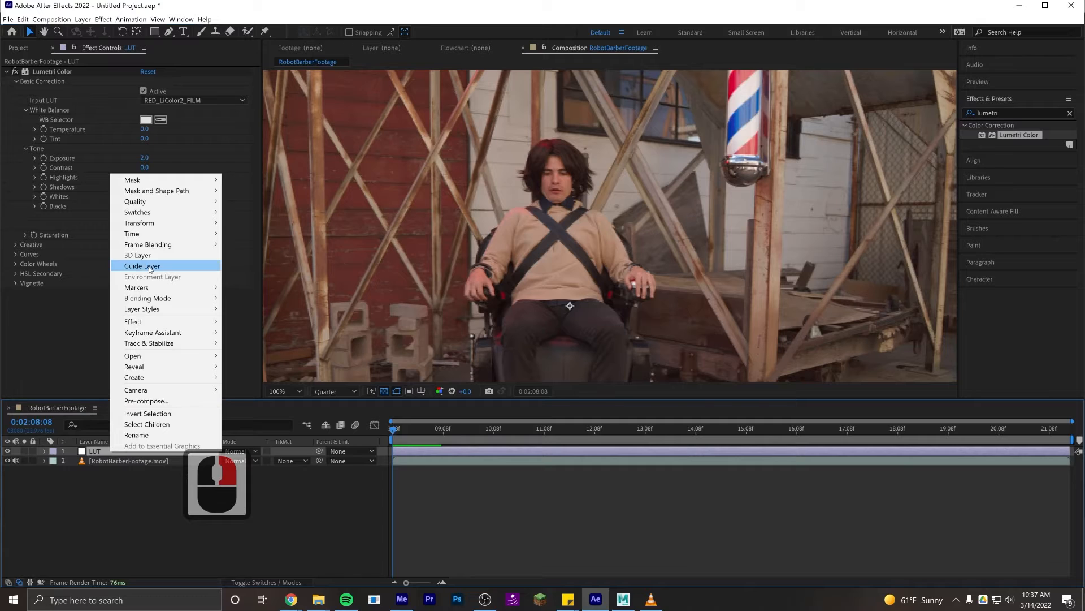
left_click(149, 267)
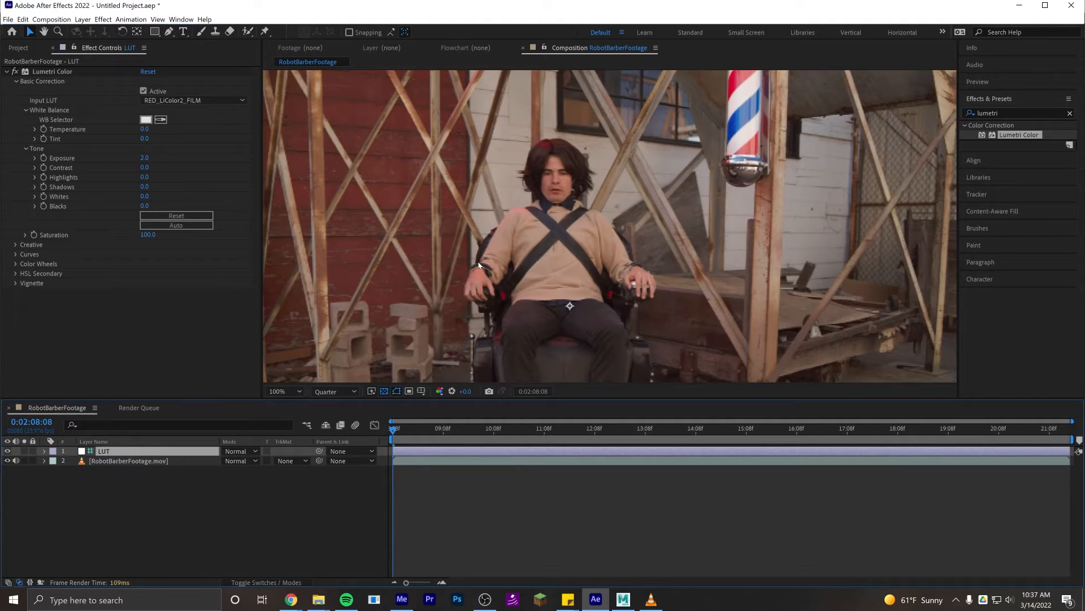
Hide the LUT layer and add the two CG EXR renders, CG_01 and CG_02, to the composition above it
left_click(7, 451)
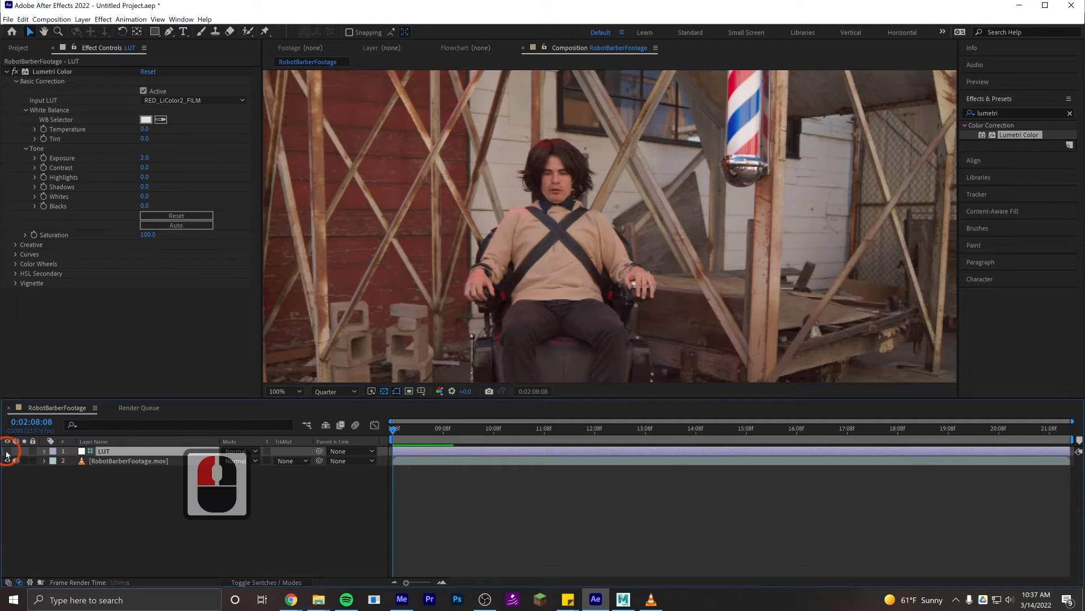
scroll(351, 272, "down", 2)
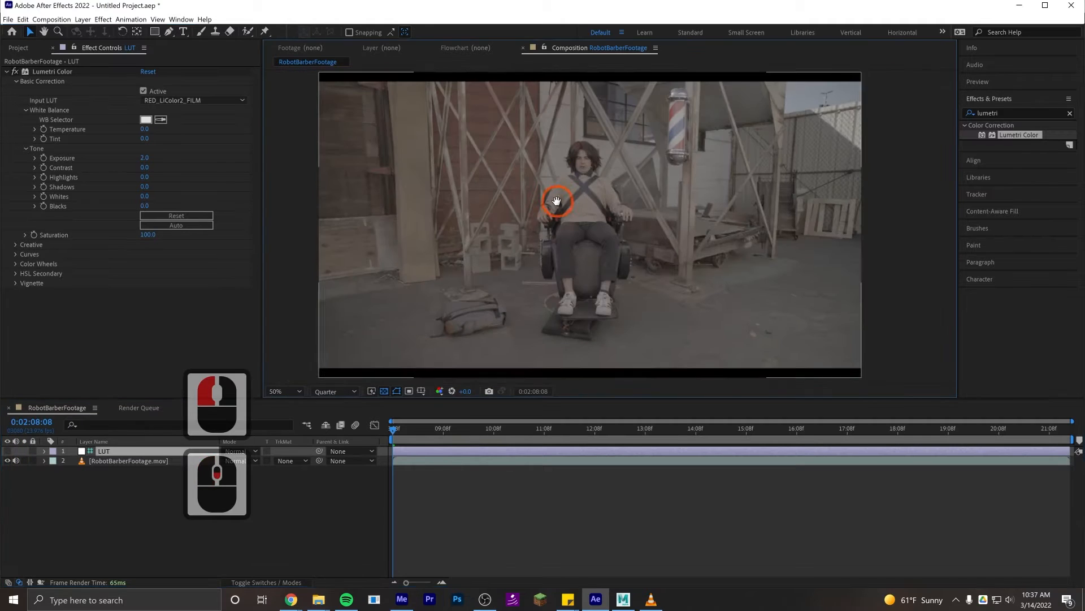
left_click(19, 47)
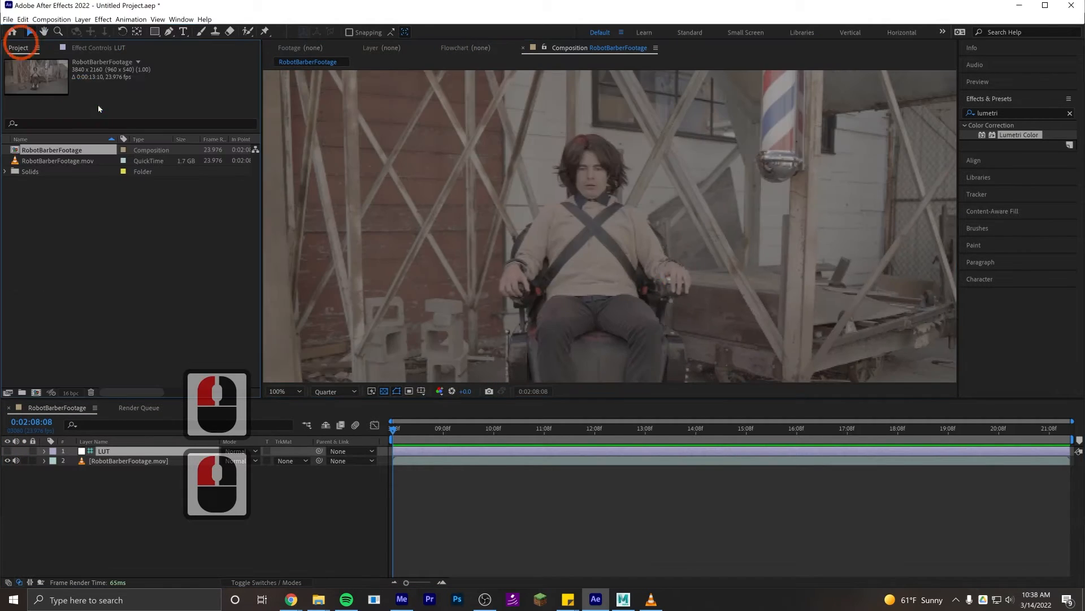
left_click_drag(1084, 235, 524, 509)
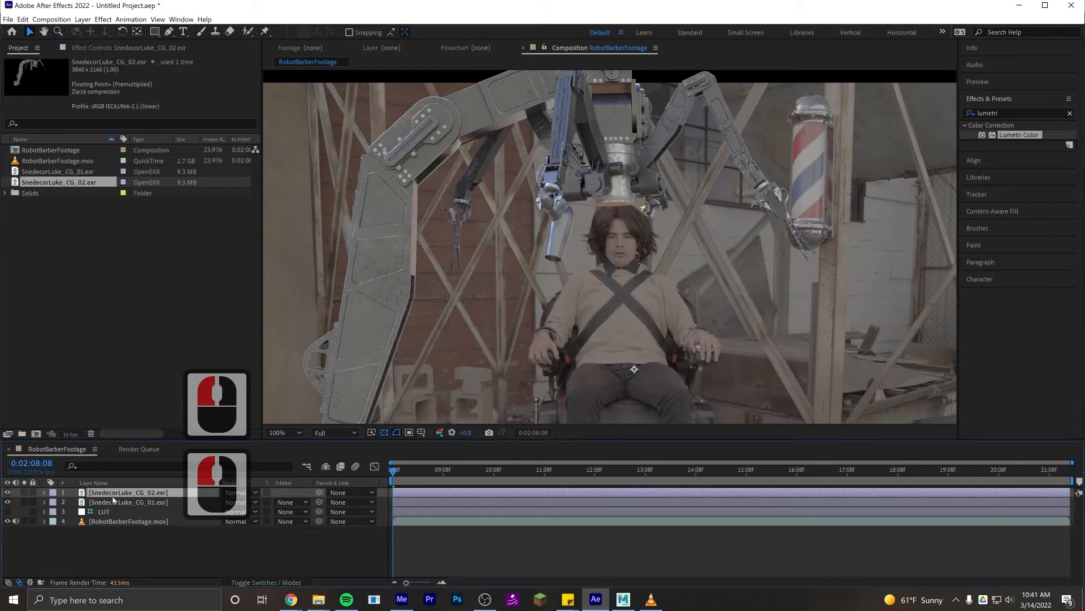
Move the LUT layer to the top of the layer stack and make it visible
left_click(108, 511)
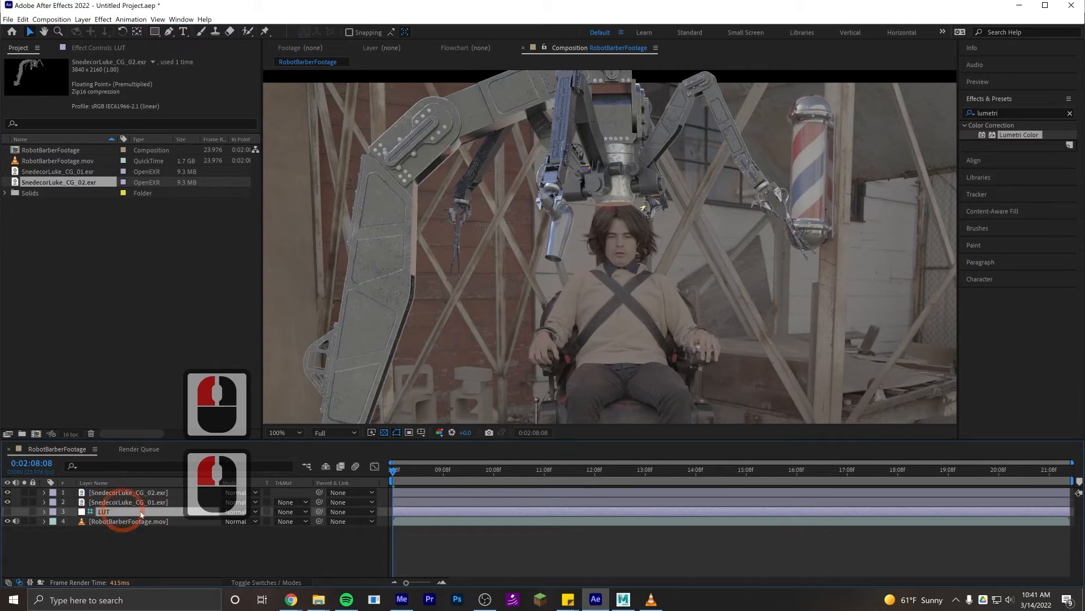
left_click(109, 511)
mouse_move(107, 511)
left_mouse_down()
mouse_move(97, 509)
mouse_move(121, 496)
left_mouse_up()
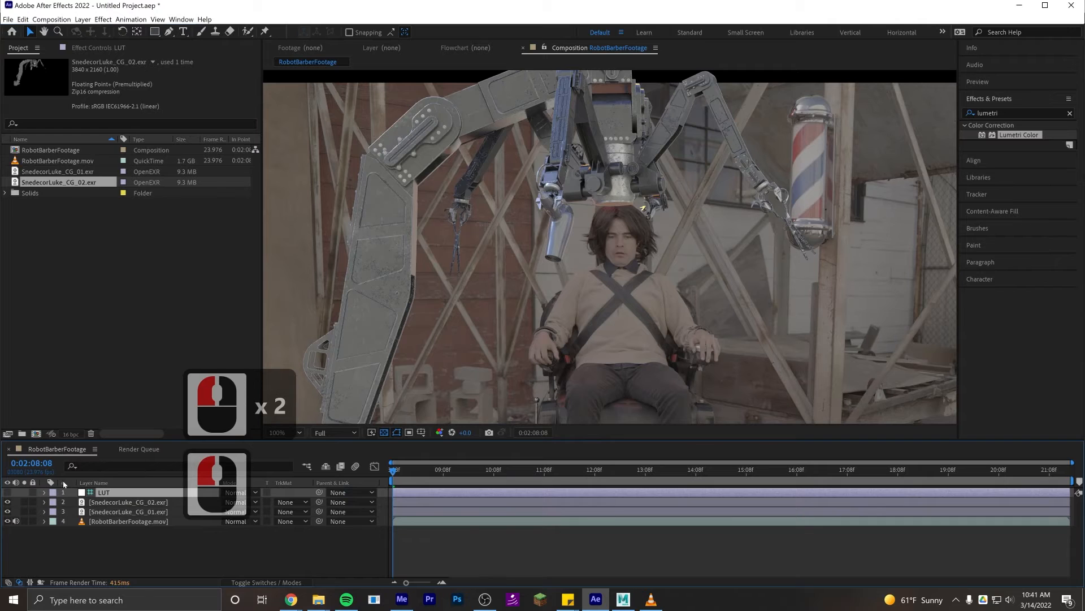
left_click(8, 493)
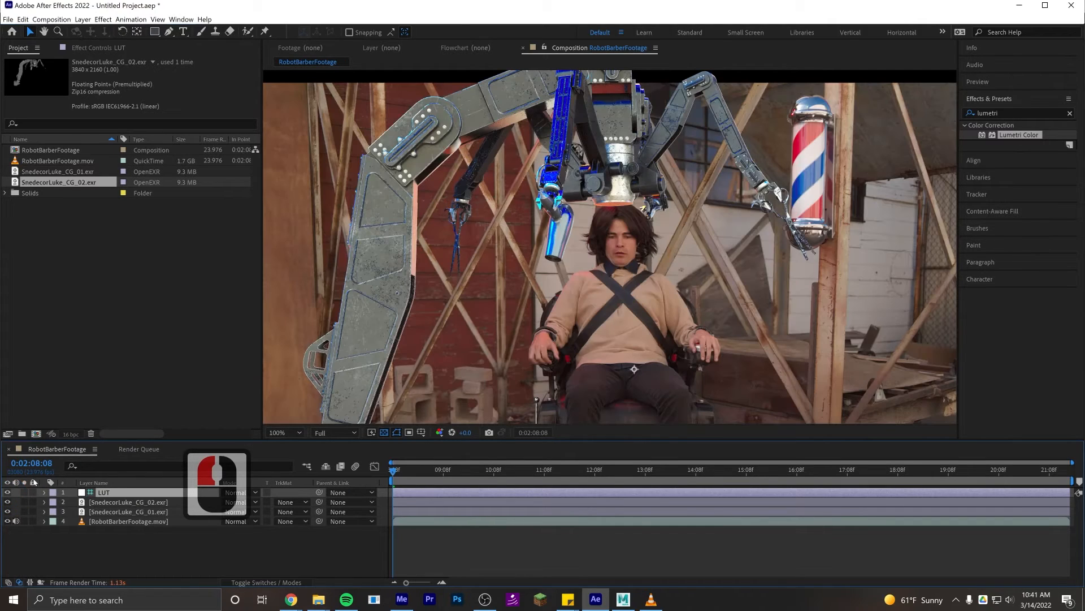
Examine how the LUT affects the colours of the robot arms in the CG_02 and CG_01 layers against the footage
left_click_drag(574, 111, 575, 126)
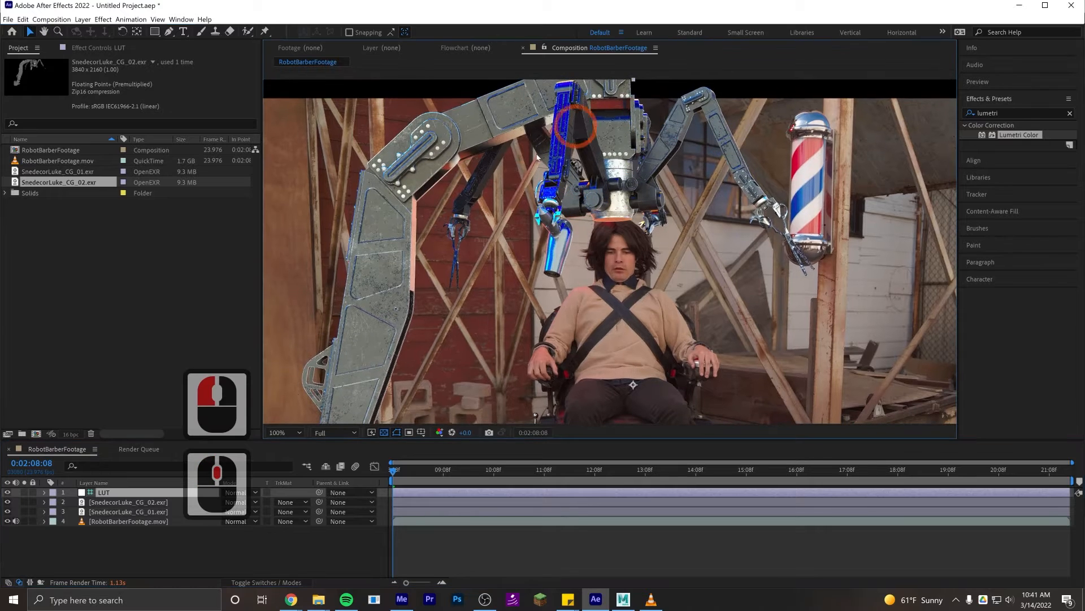
left_click_drag(616, 210, 618, 183)
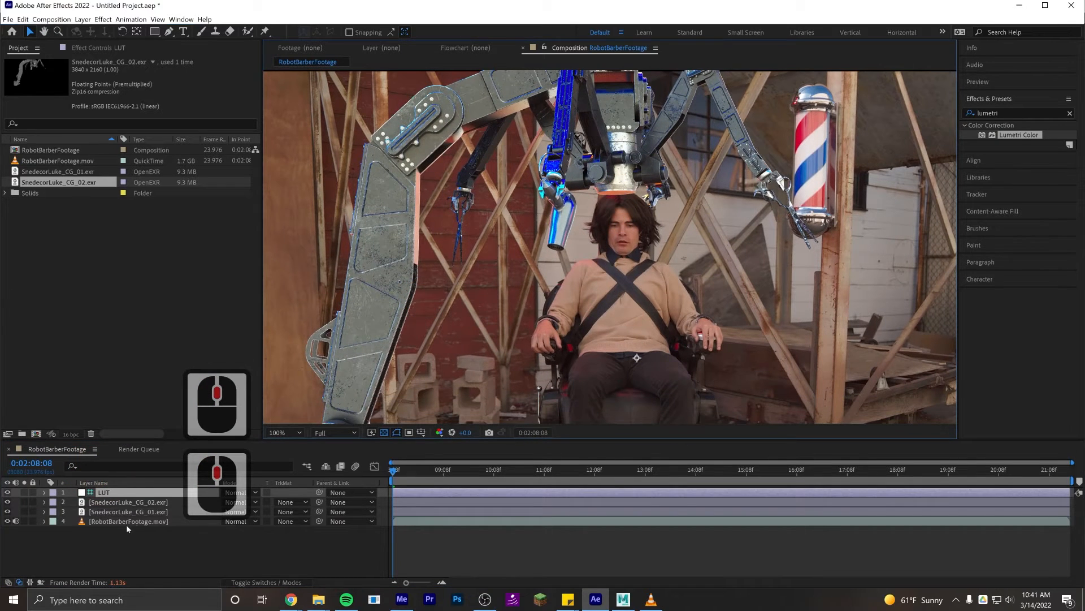
left_click_drag(584, 242, 570, 253)
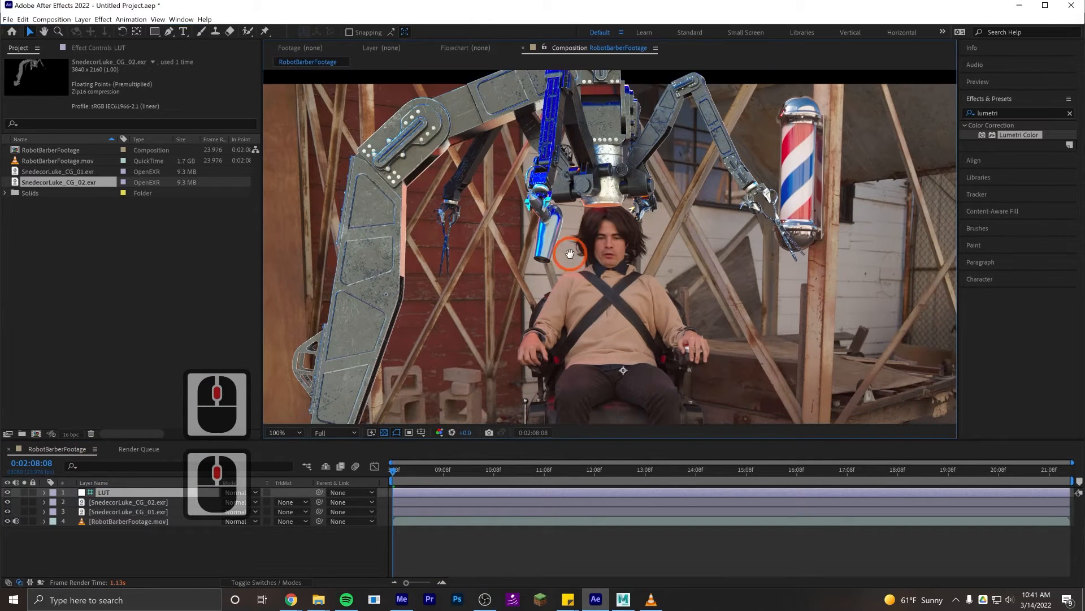
left_click(154, 503)
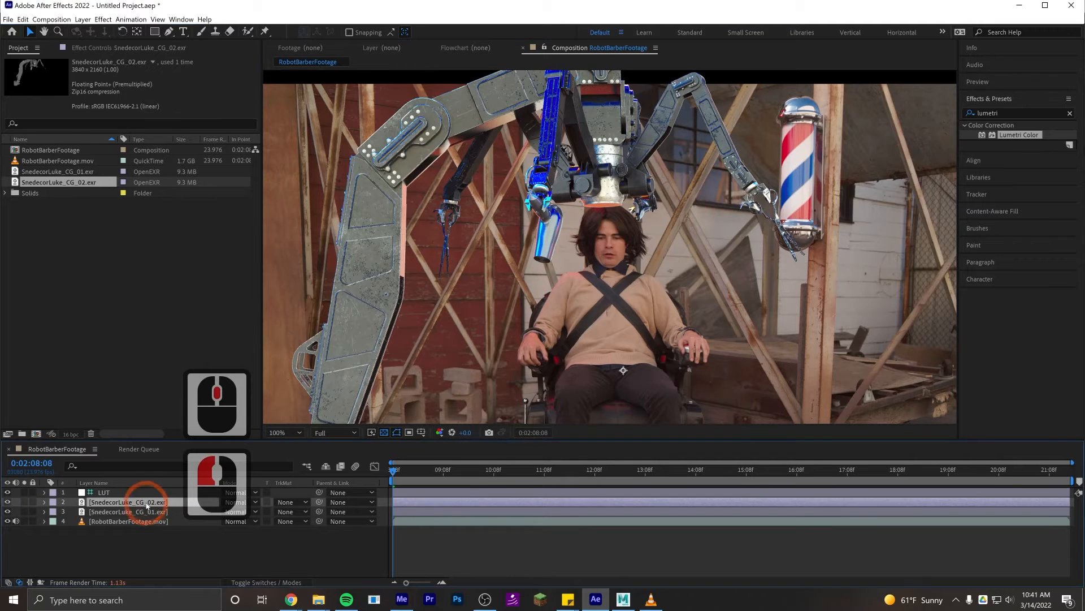
left_click_drag(634, 288, 622, 281)
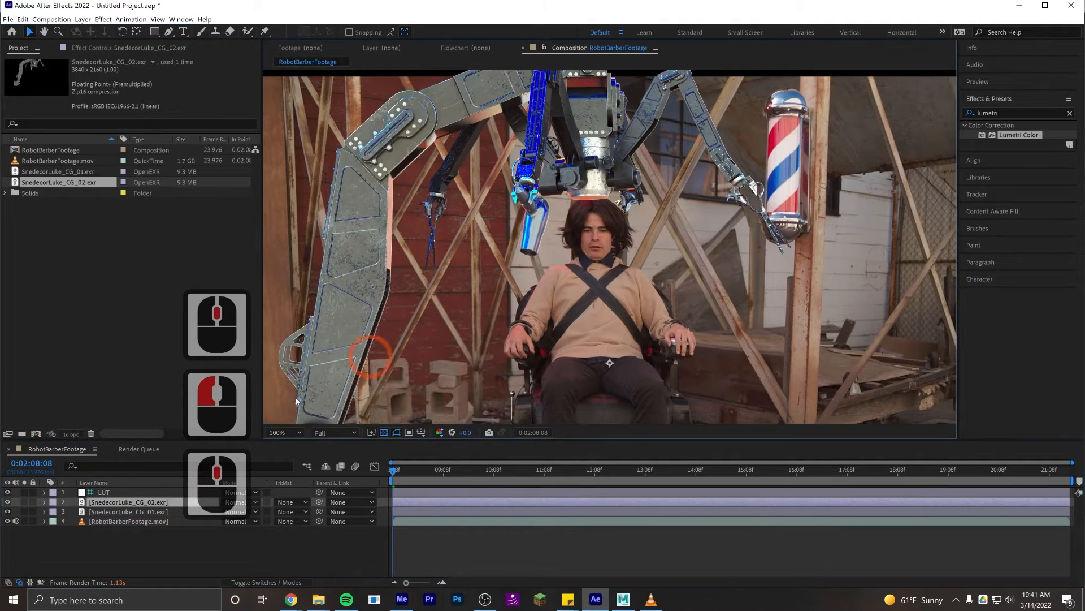
left_click(122, 512)
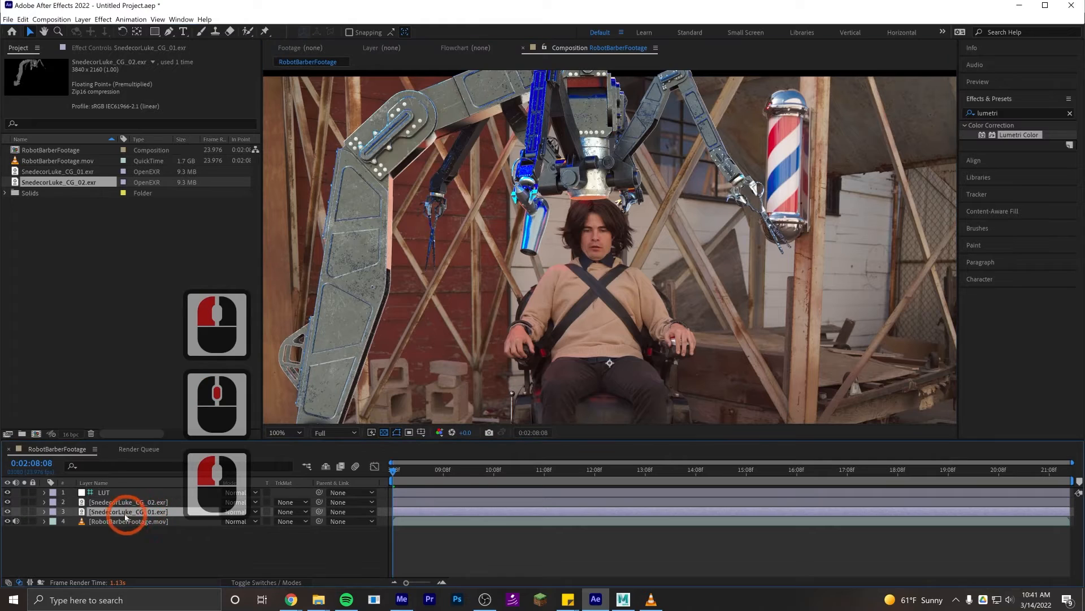
Delete the CG_01 layer and apply the Levels effect to the CG_02 layer
key("Delete")
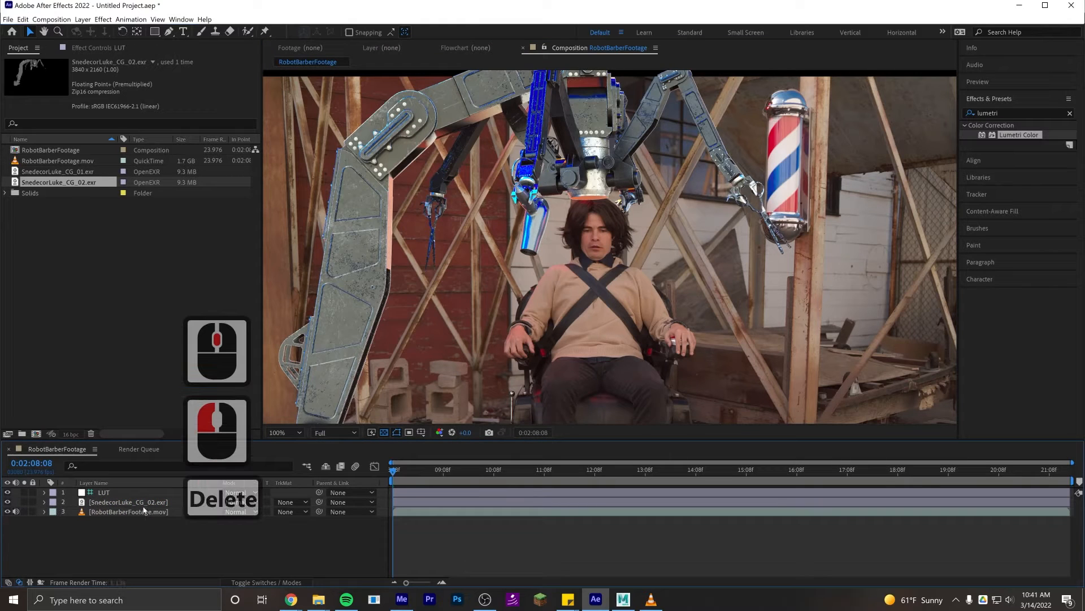
left_click(134, 502)
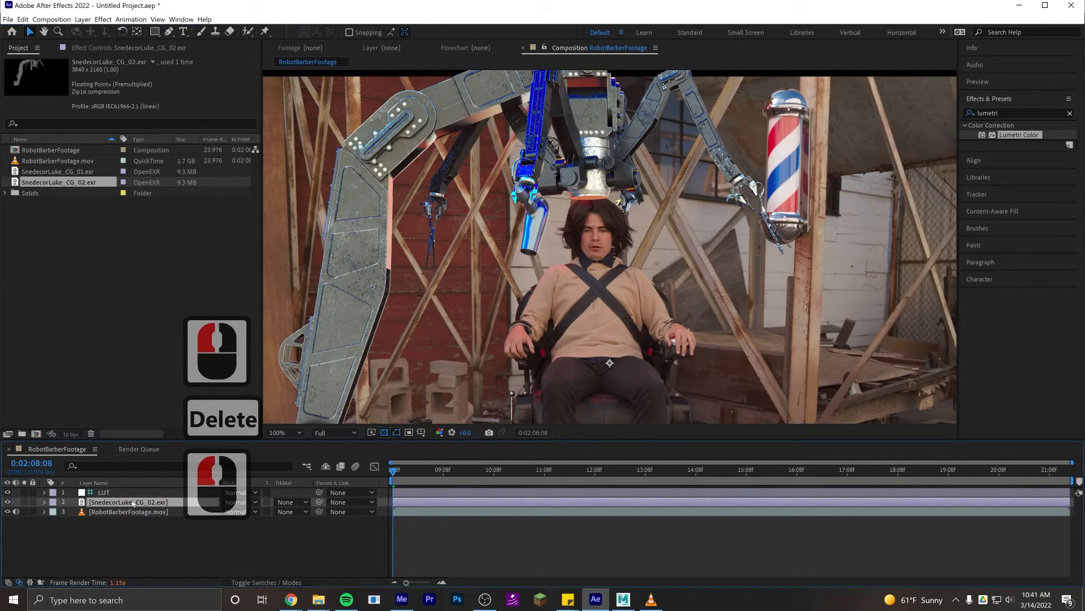
left_click(148, 49)
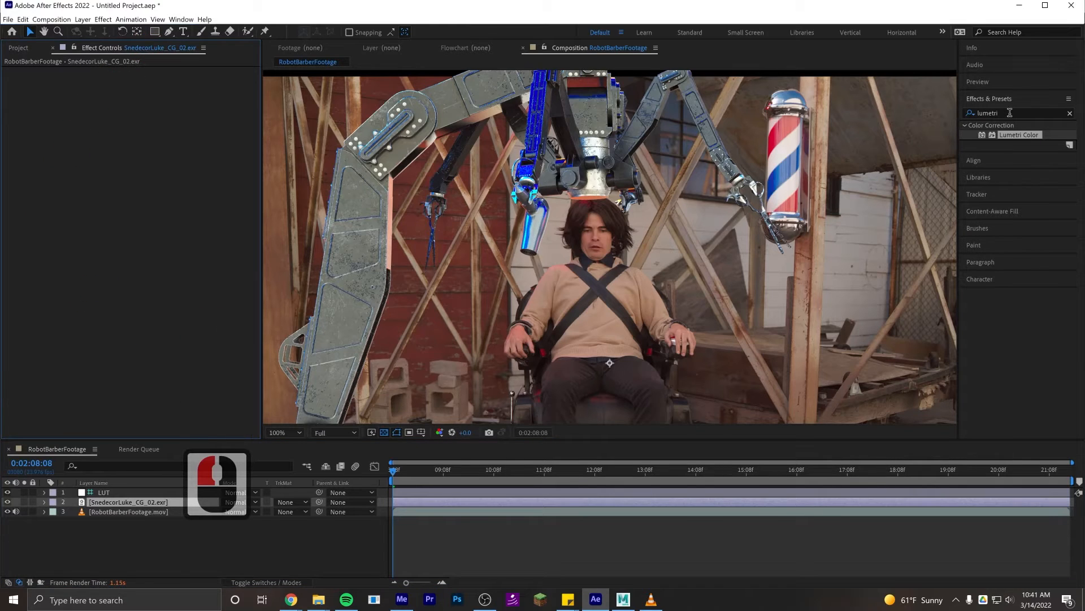
left_click(957, 110)
type("levels")
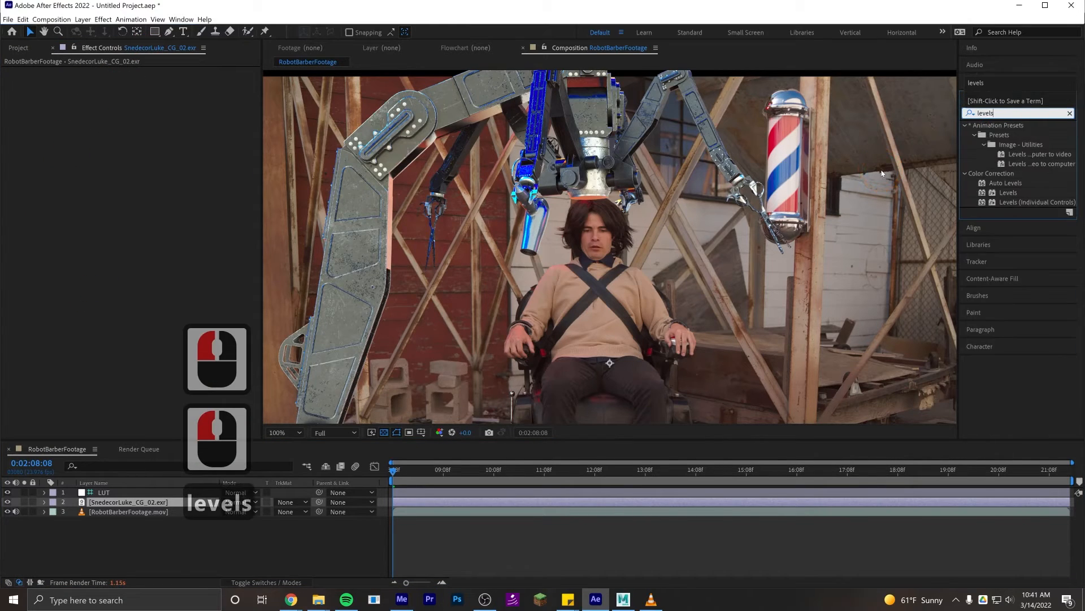
left_click_drag(1008, 193, 162, 206)
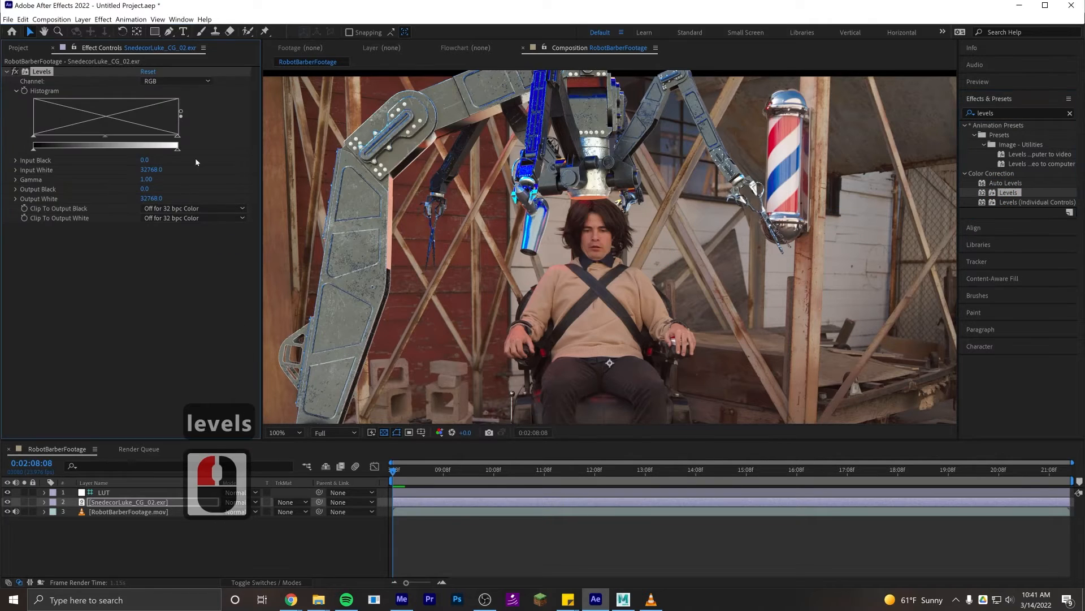
With the preview at Quarter resolution, lower the Levels Output White to about 16577 and raise Output Black to about 900
left_click_drag(178, 151, 108, 157)
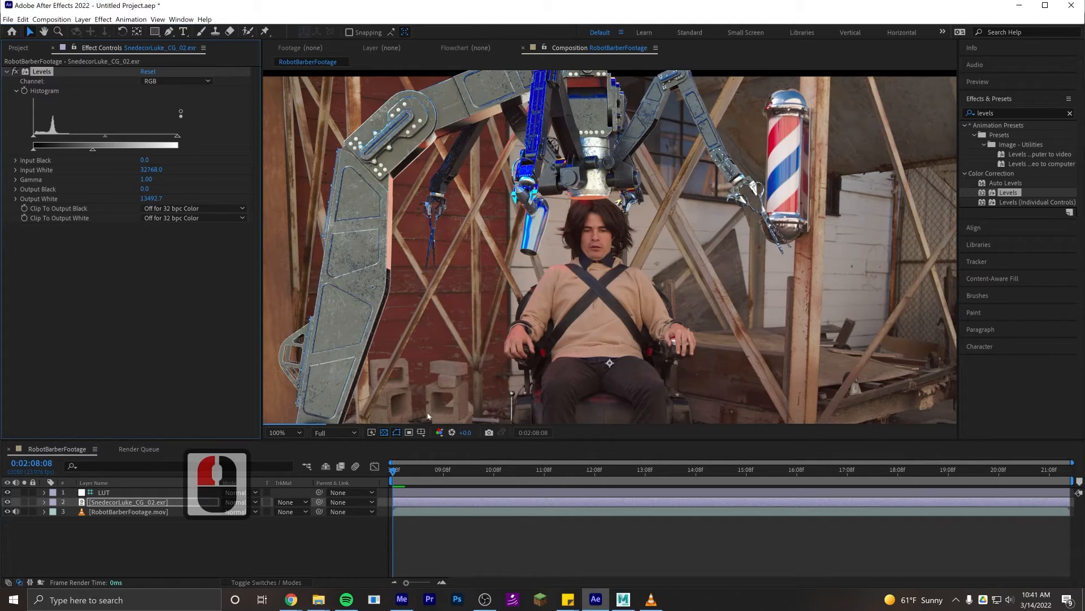
left_click(334, 434)
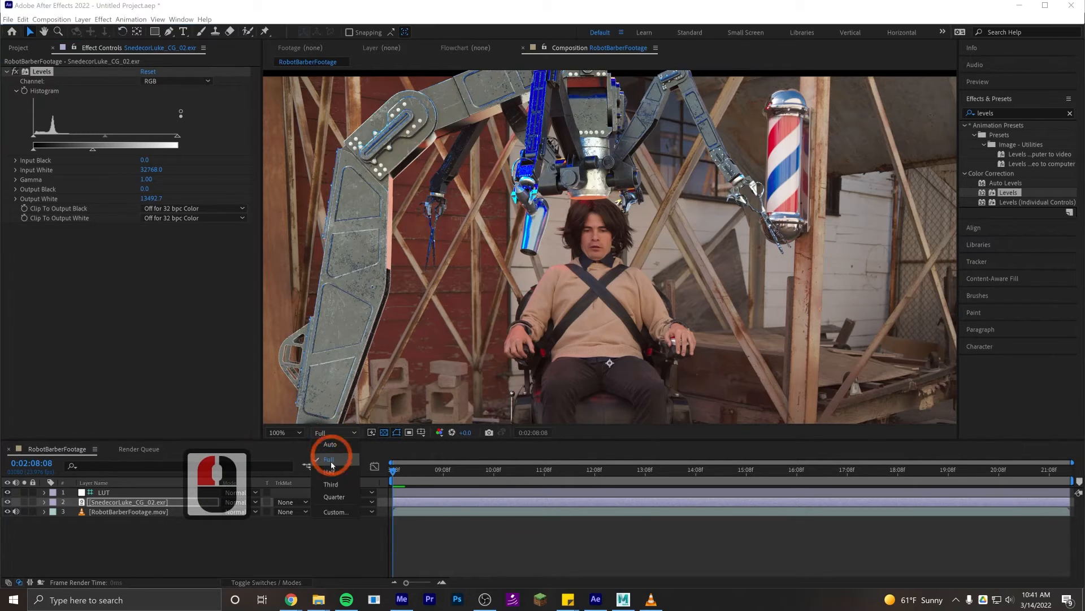
left_click(334, 496)
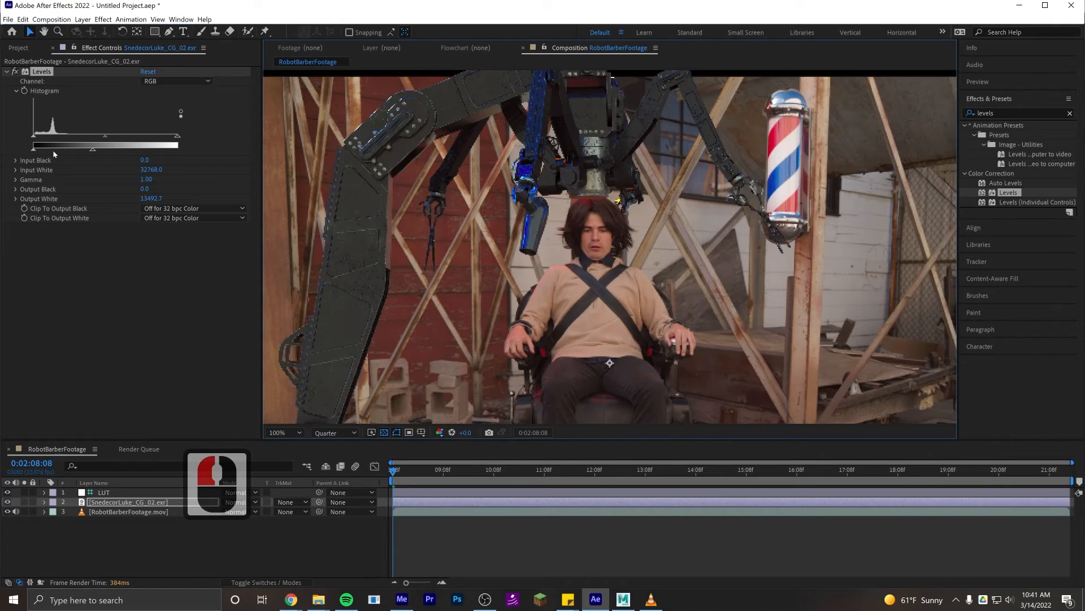
mouse_move(93, 148)
left_mouse_down()
mouse_move(121, 154)
mouse_move(106, 153)
left_mouse_up()
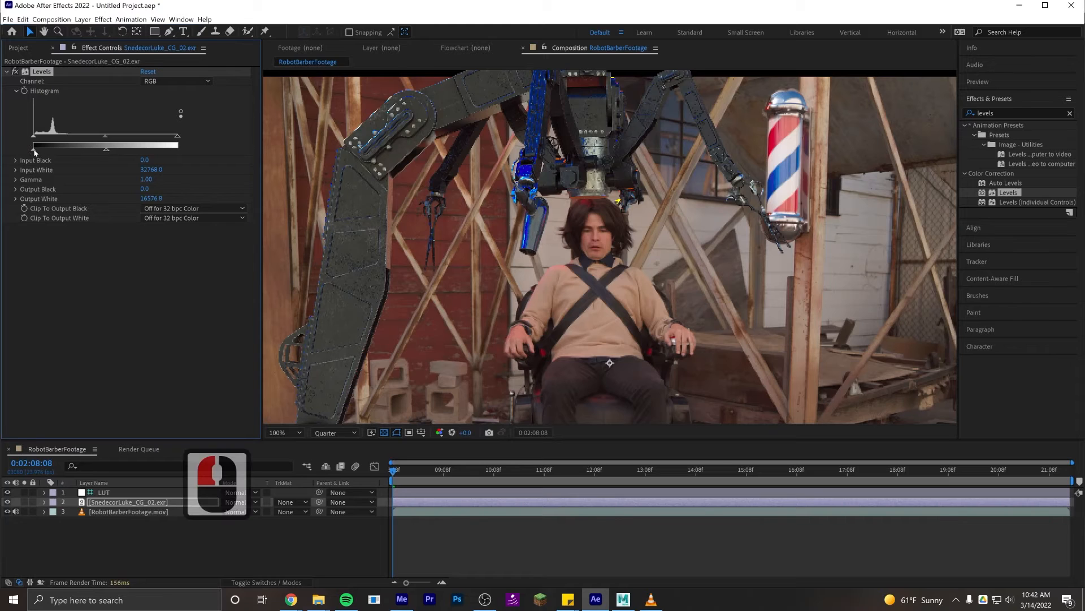
left_click_drag(34, 152, 36, 152)
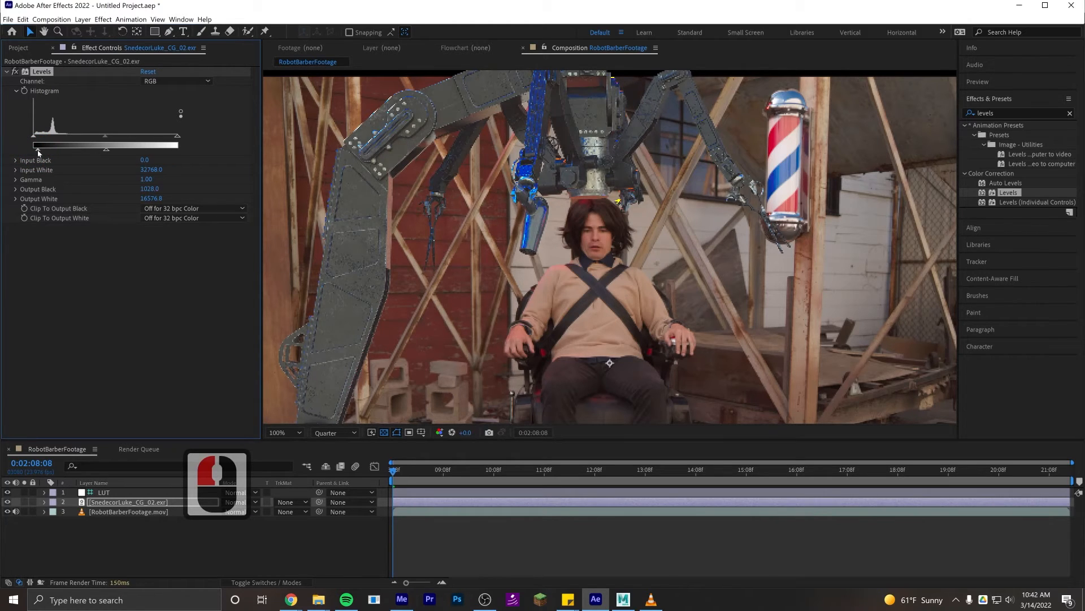
left_click_drag(38, 153, 38, 154)
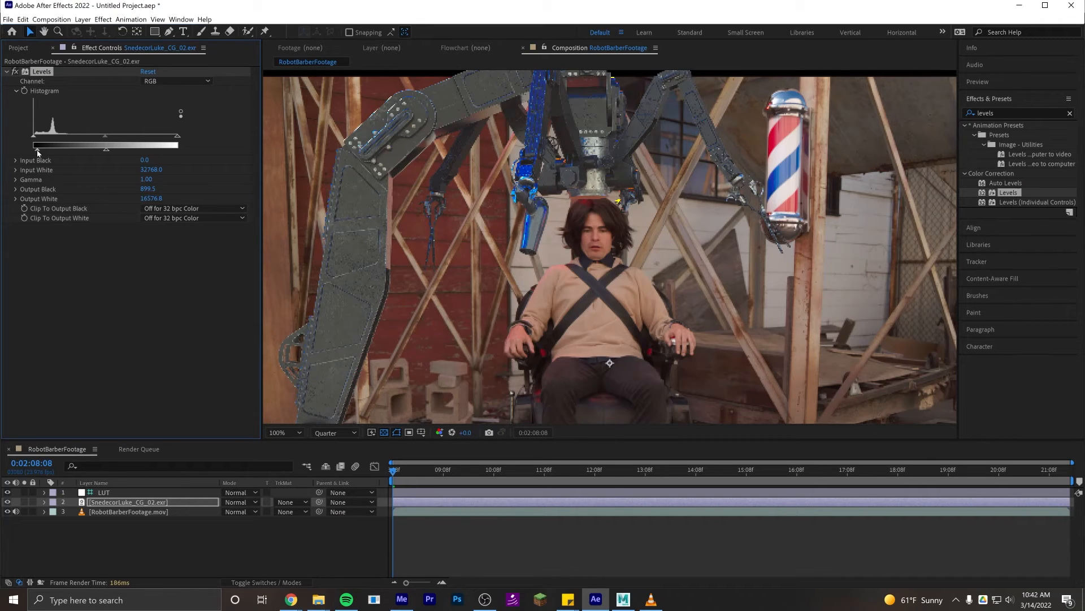
left_click(43, 154)
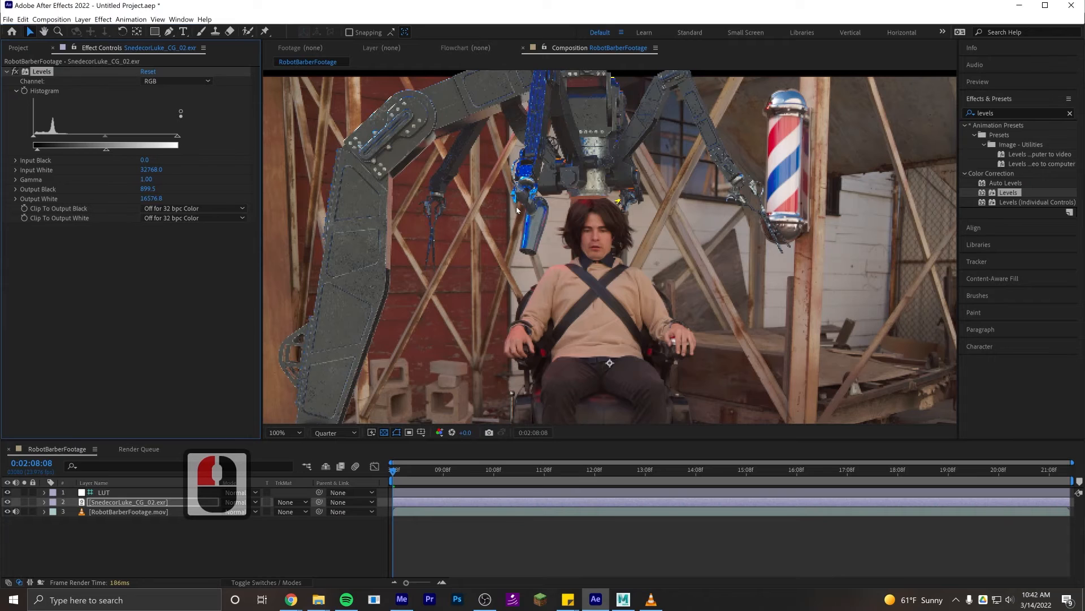
Compare the robot arms' black and white levels with the footage, with the LUT layer hidden and shown
scroll(516, 211, "down", 3)
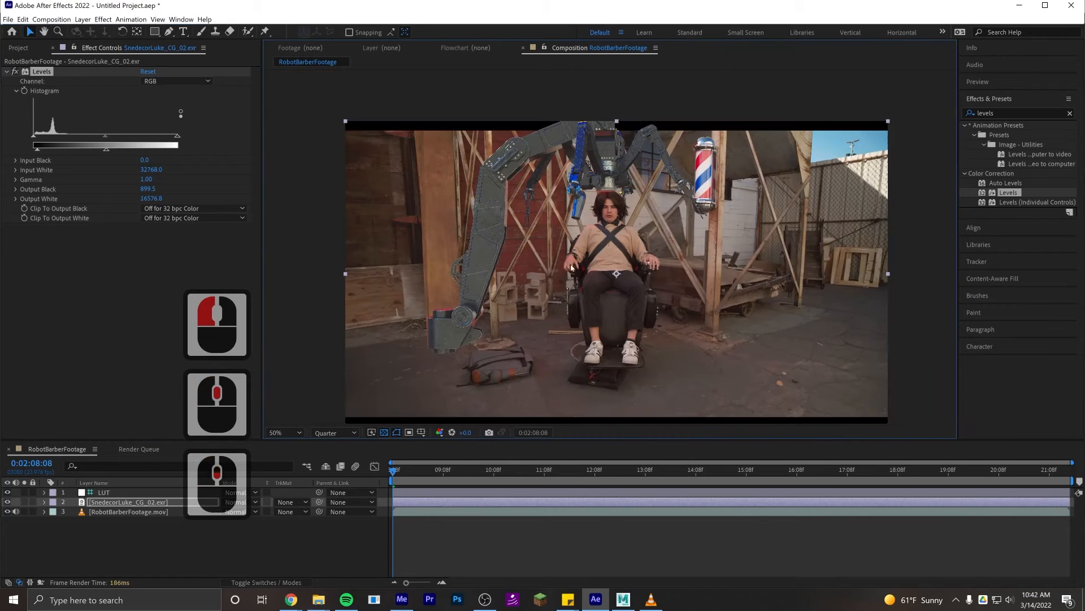
left_click_drag(571, 268, 533, 250)
scroll(524, 241, "up", 2)
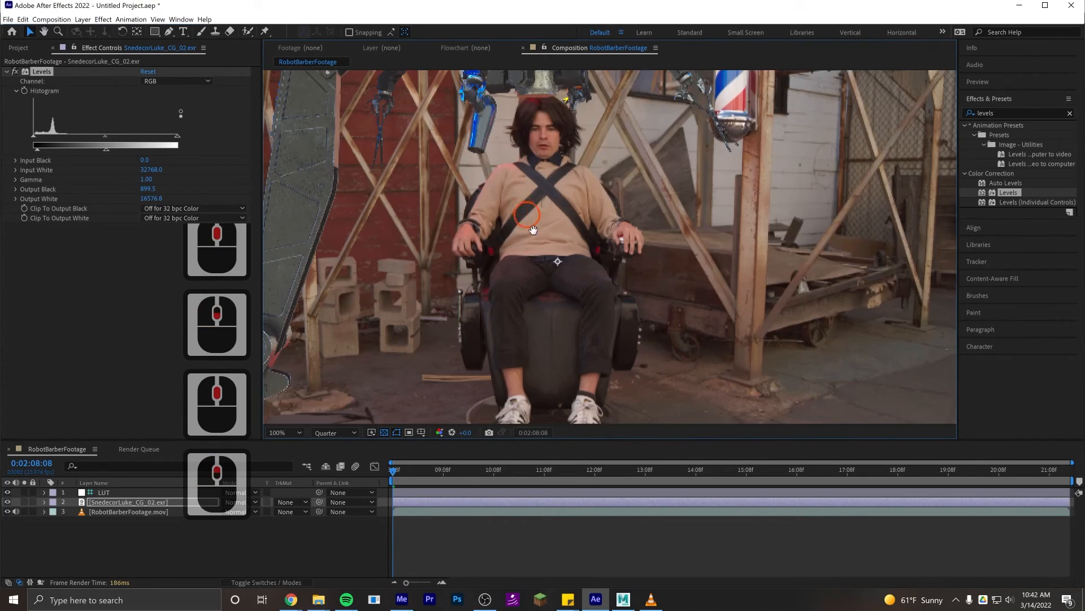
left_click(8, 492)
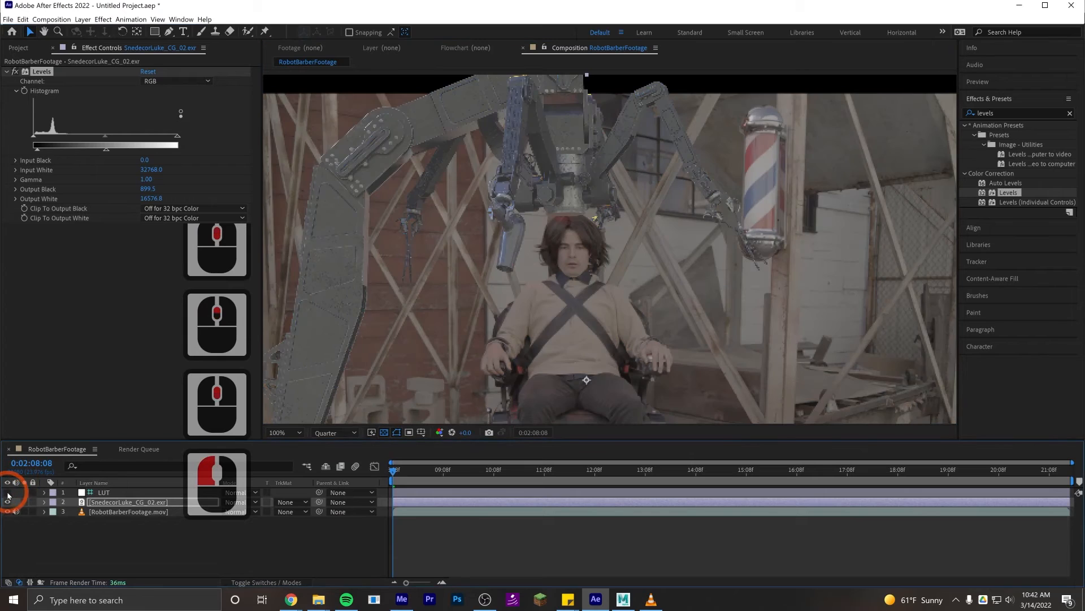
left_click(7, 492)
left_click(7, 491)
left_click(7, 492)
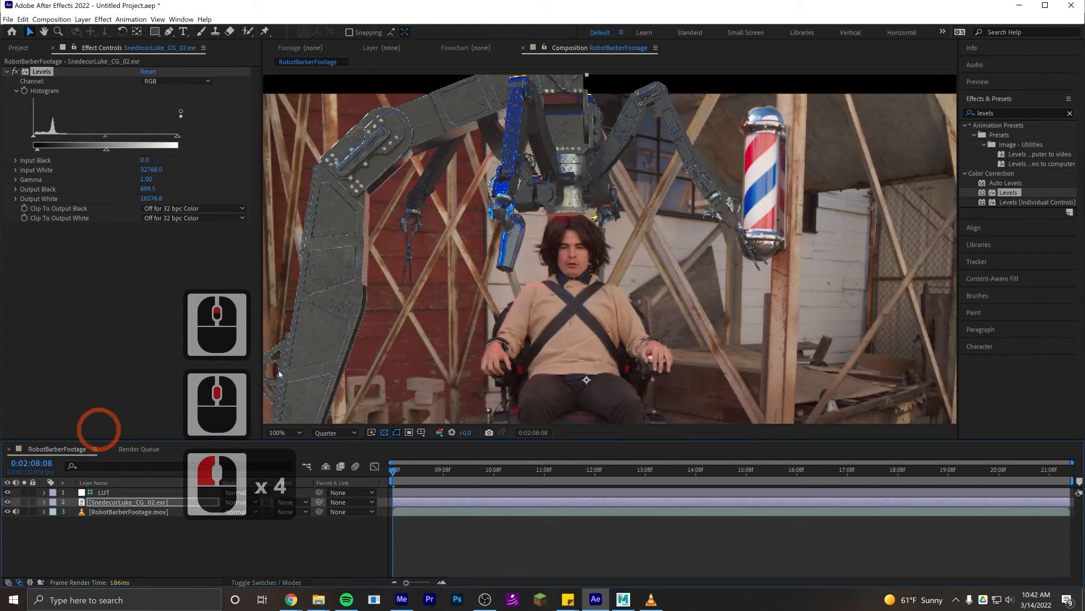
left_click_drag(516, 230, 534, 153)
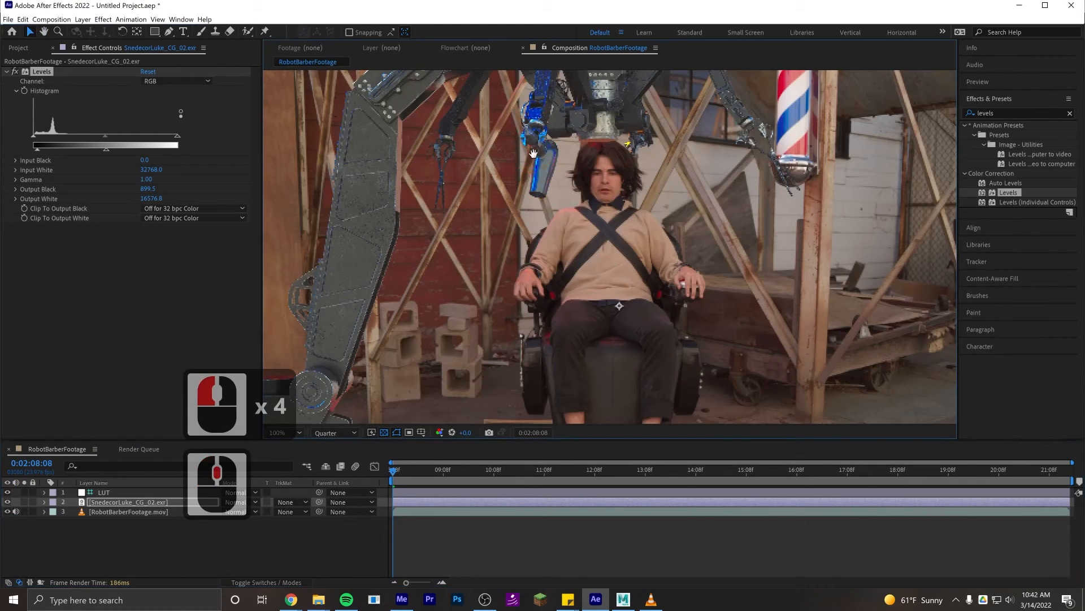
scroll(481, 211, "up", 3)
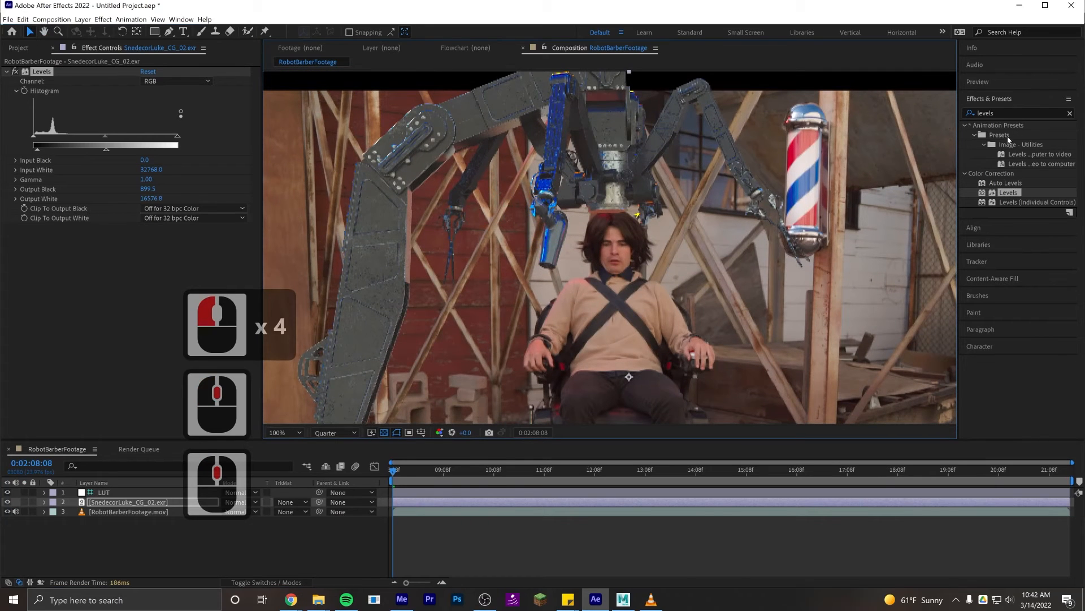
Collapse the Levels settings and add the Lumetri Color effect to the CG_02 layer
left_click_drag(1006, 112, 939, 100)
type("lu")
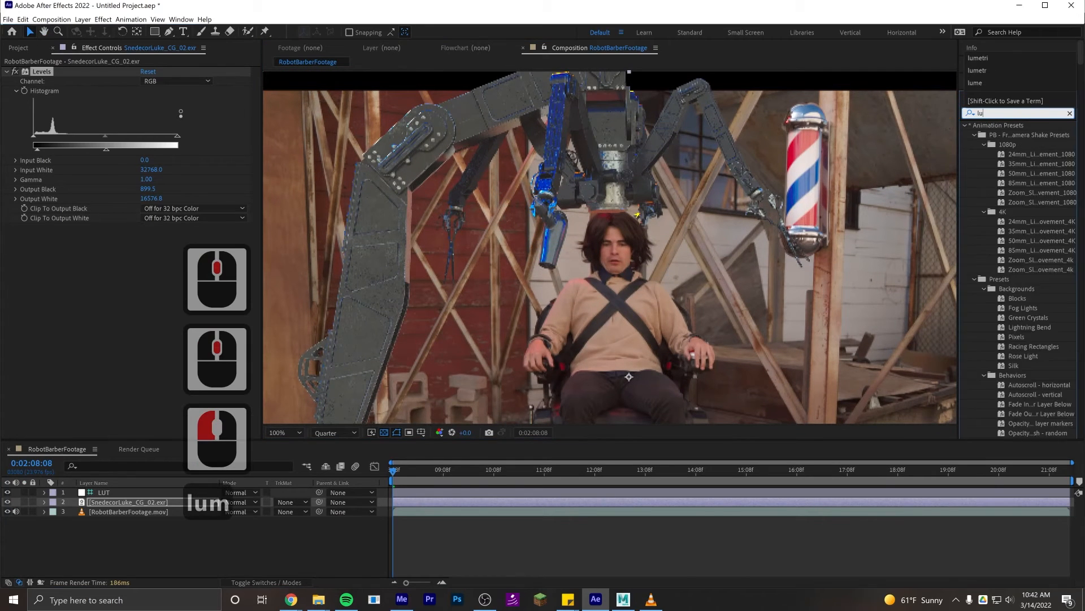
type("metr")
double_click(1002, 136)
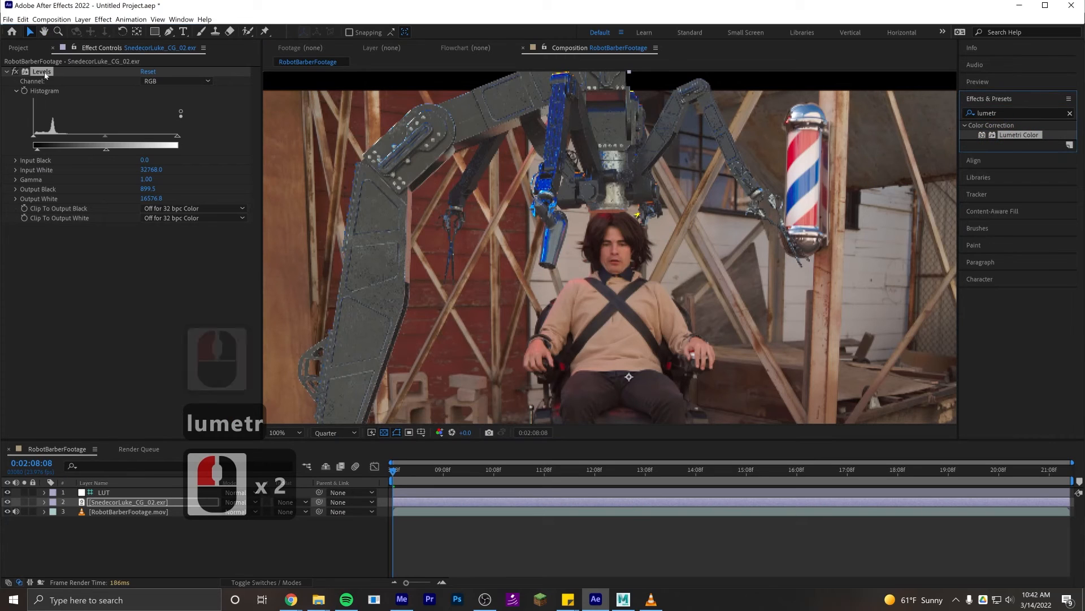
left_click(7, 72)
left_click(52, 112)
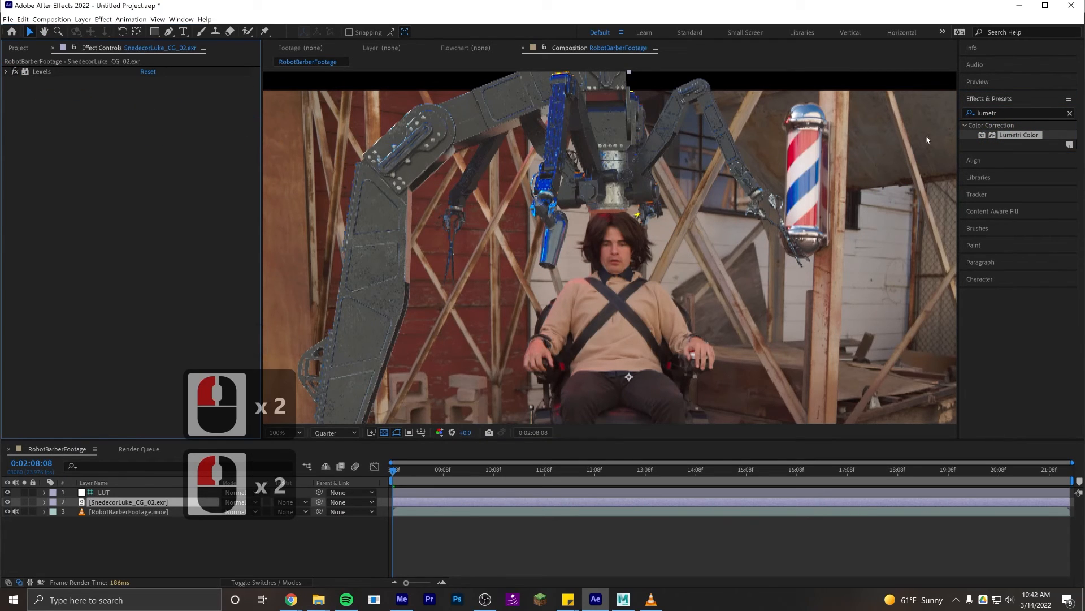
double_click(1008, 135)
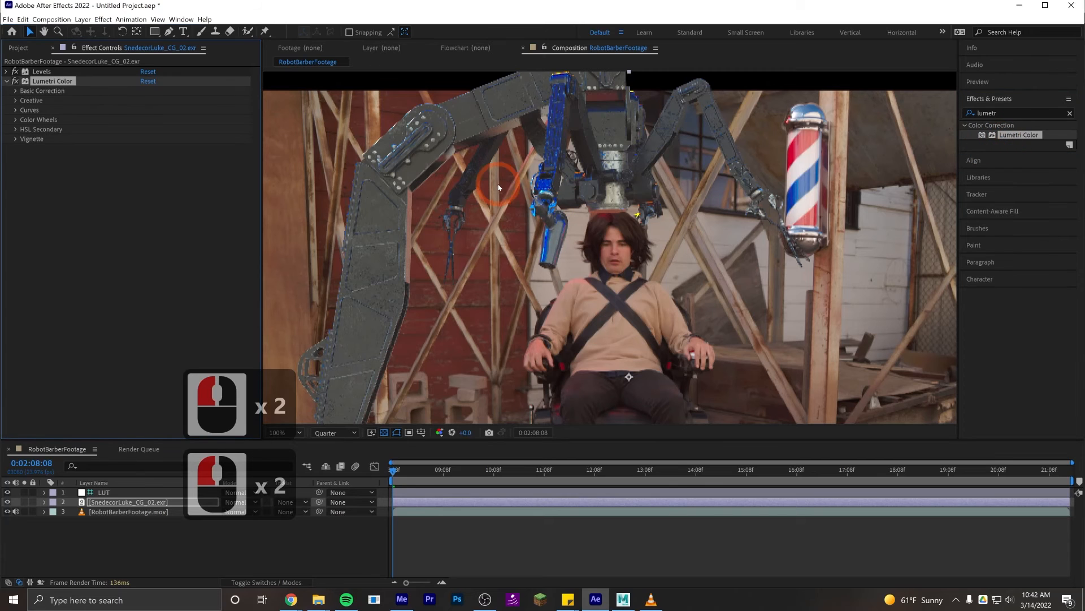
Examine the robot arms' colour and saturation against the surrounding barber footage
scroll(520, 191, "down", 5)
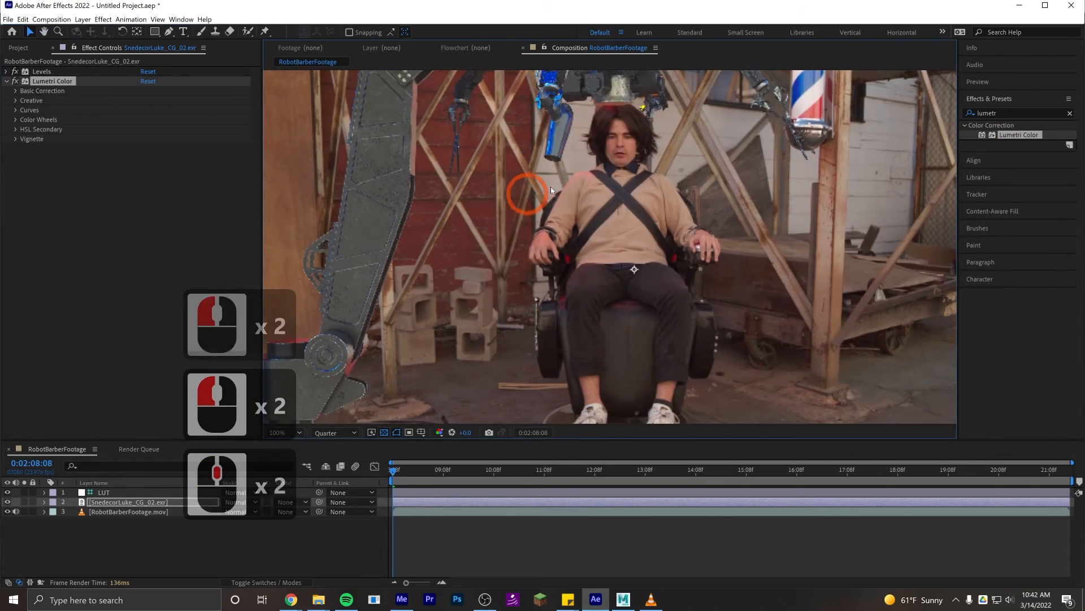
left_click_drag(662, 137, 653, 125)
left_click_drag(573, 161, 562, 356)
left_click_drag(620, 278, 543, 283)
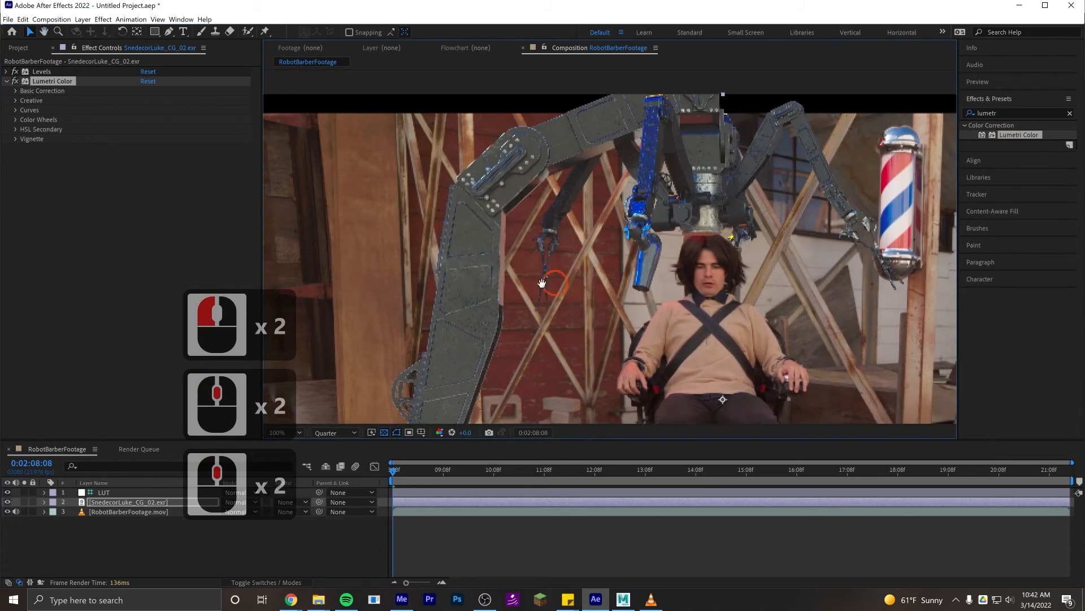
left_click_drag(422, 285, 443, 305)
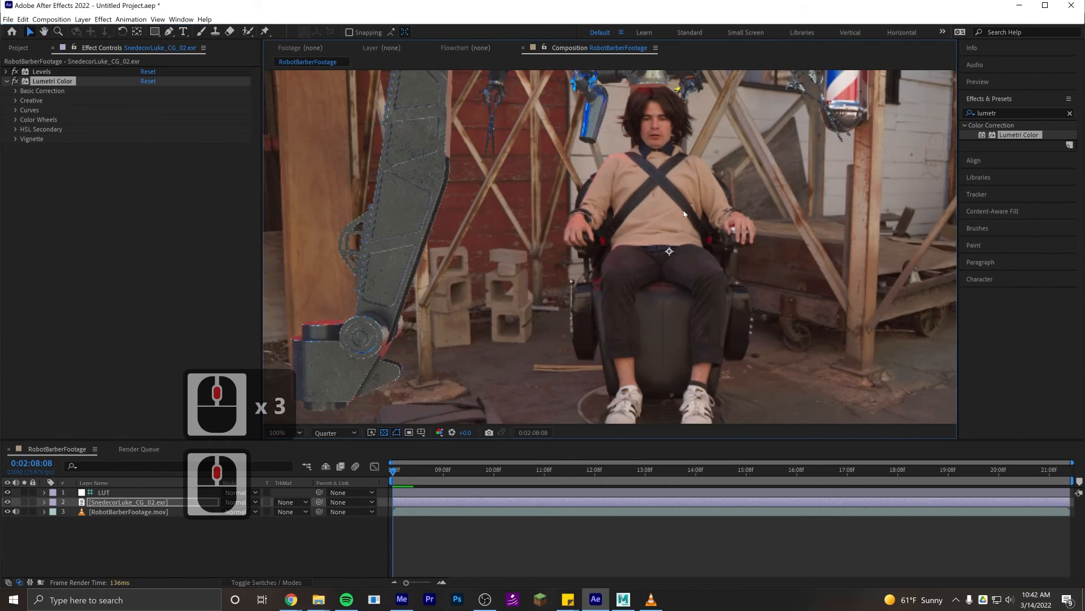
left_click_drag(683, 214, 612, 307)
left_click_drag(628, 248, 682, 264)
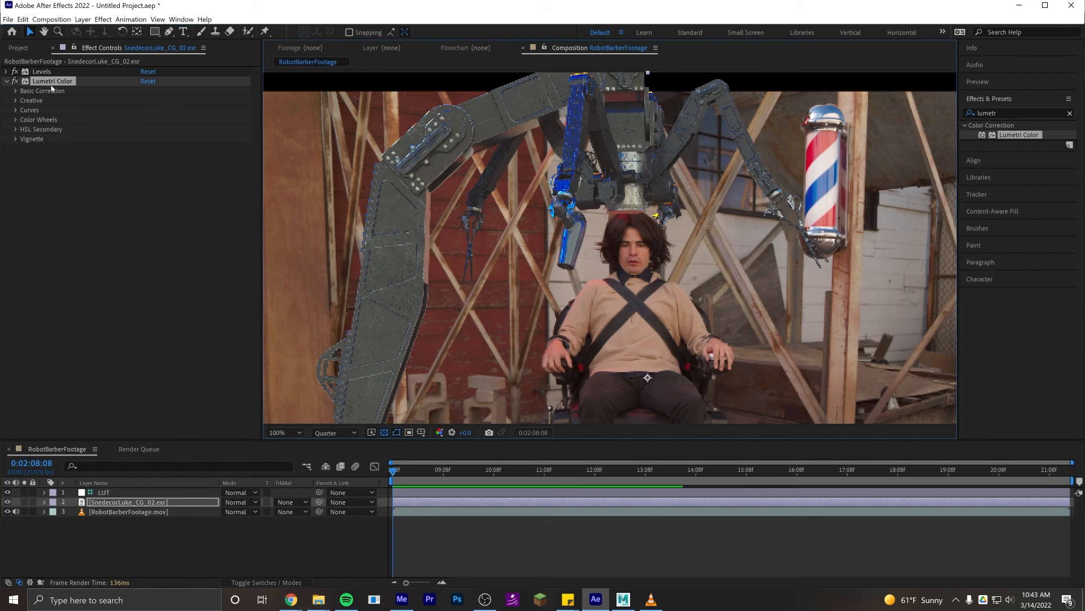
Set the Saturation in Lumetri Color's Basic Correction to 50 for the CG_02 layer
left_click(16, 92)
left_click_drag(146, 244, 122, 243)
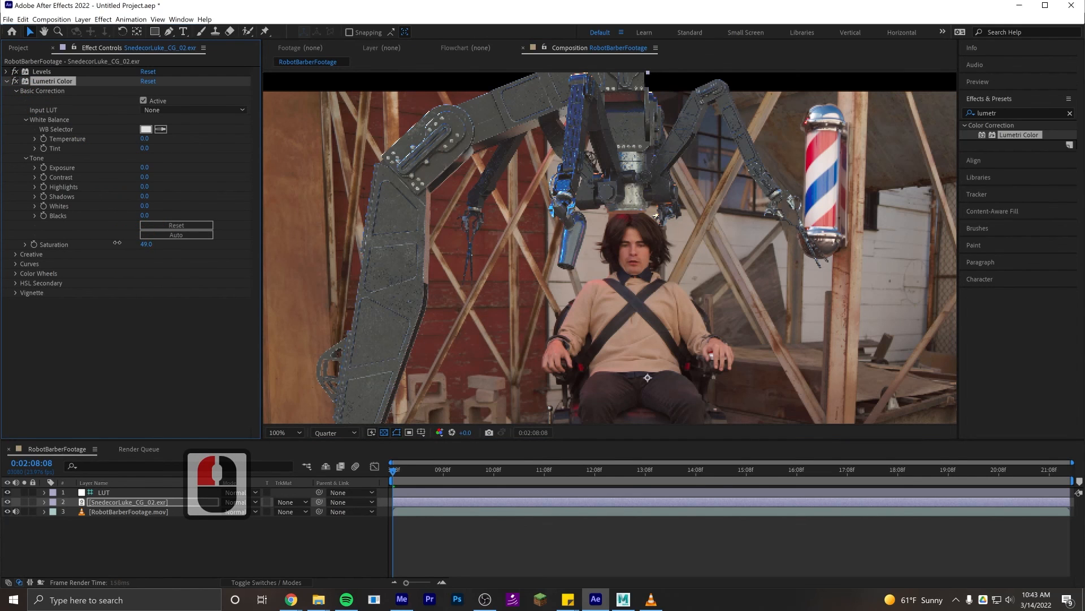
double_click(146, 243)
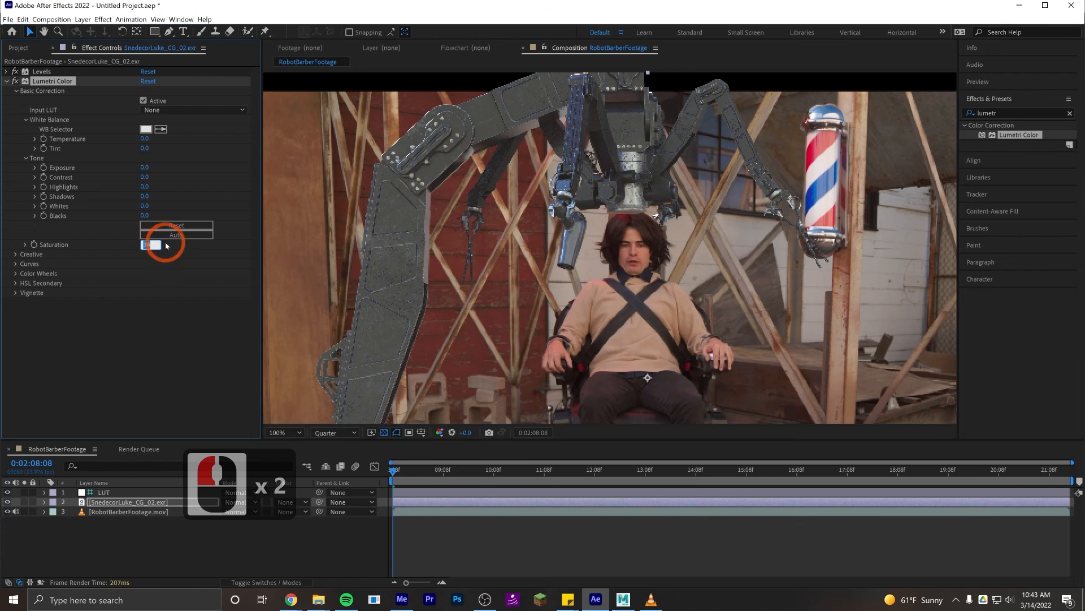
type("50")
key("Return")
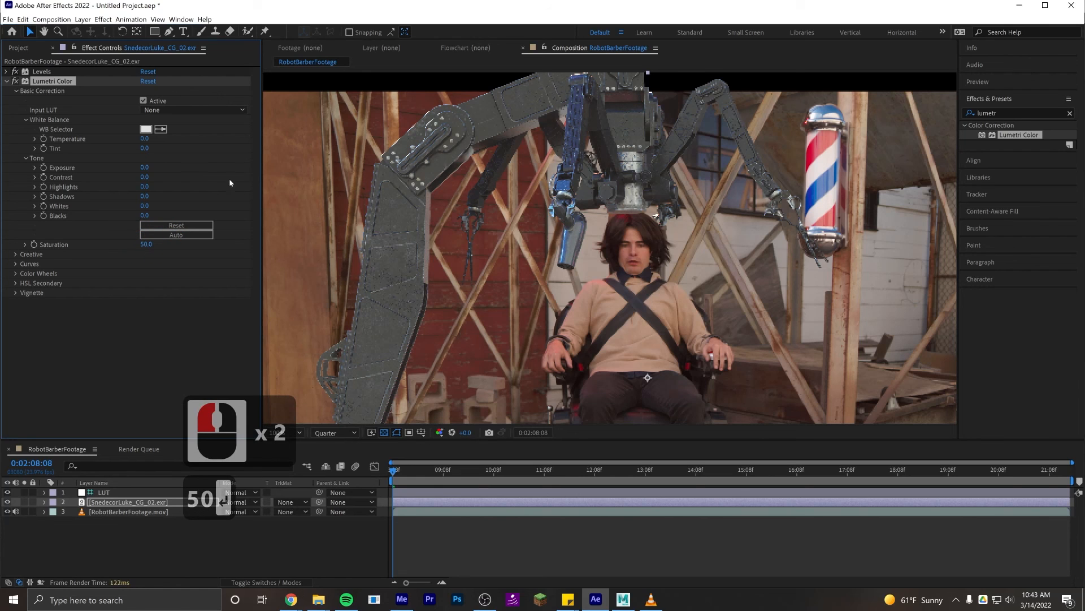
Check the base of the robot arm and lower the Levels Output Black to 514
left_click_drag(455, 251, 304, 152)
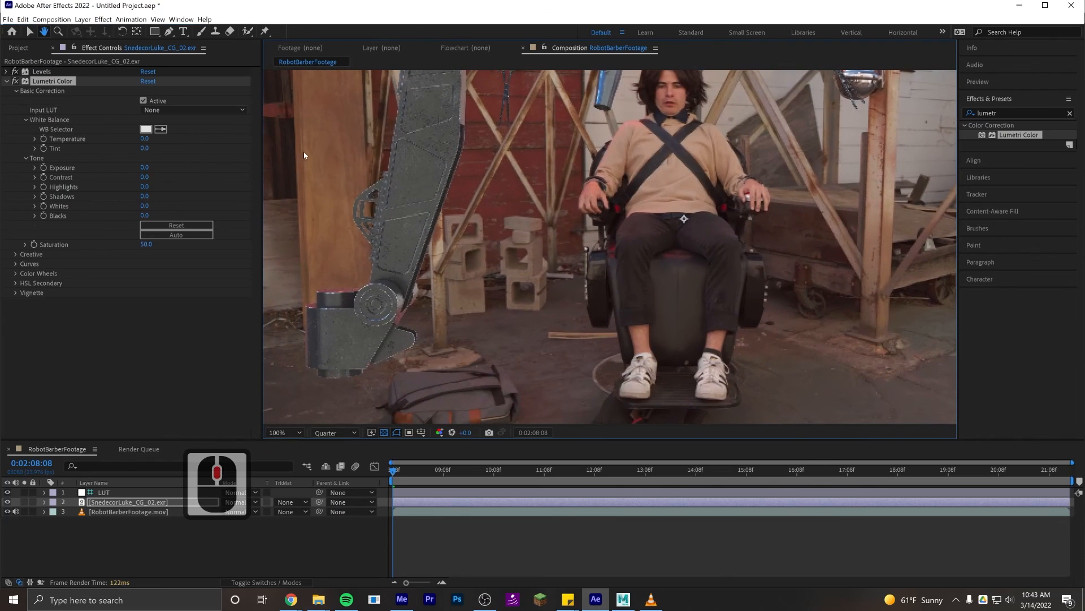
left_click(7, 72)
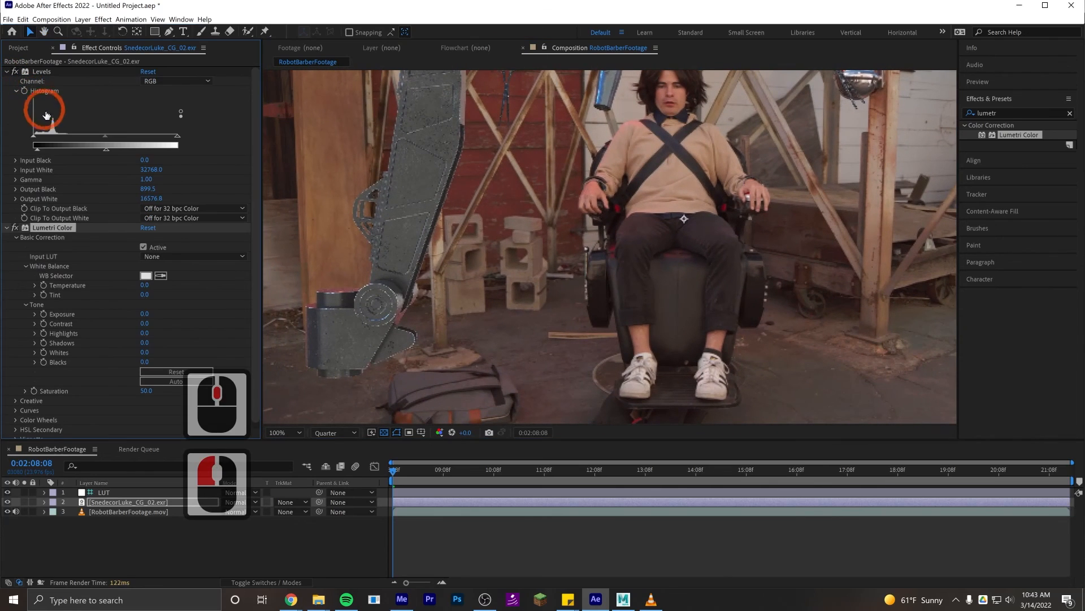
left_click_drag(37, 152, 36, 152)
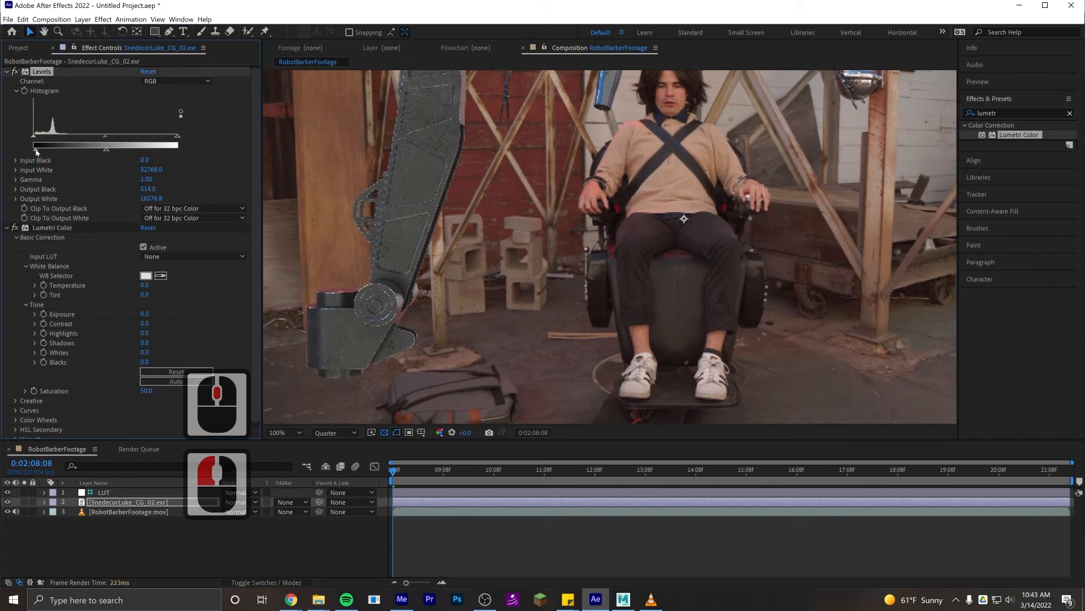